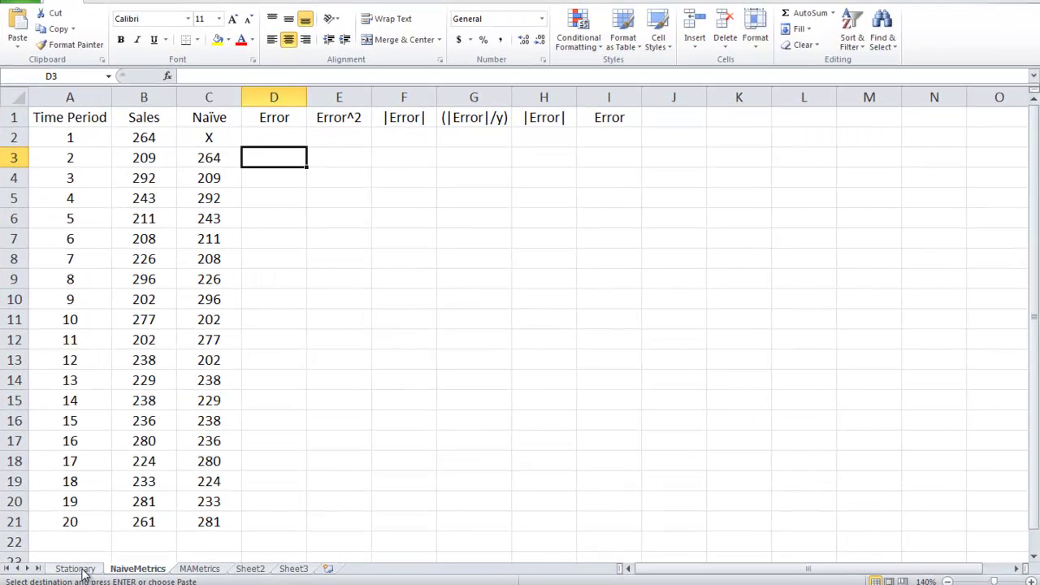
Step: Step through the Stationary and NaiveMetrics sheets to reach the MAMetrics sheet
click(83, 570)
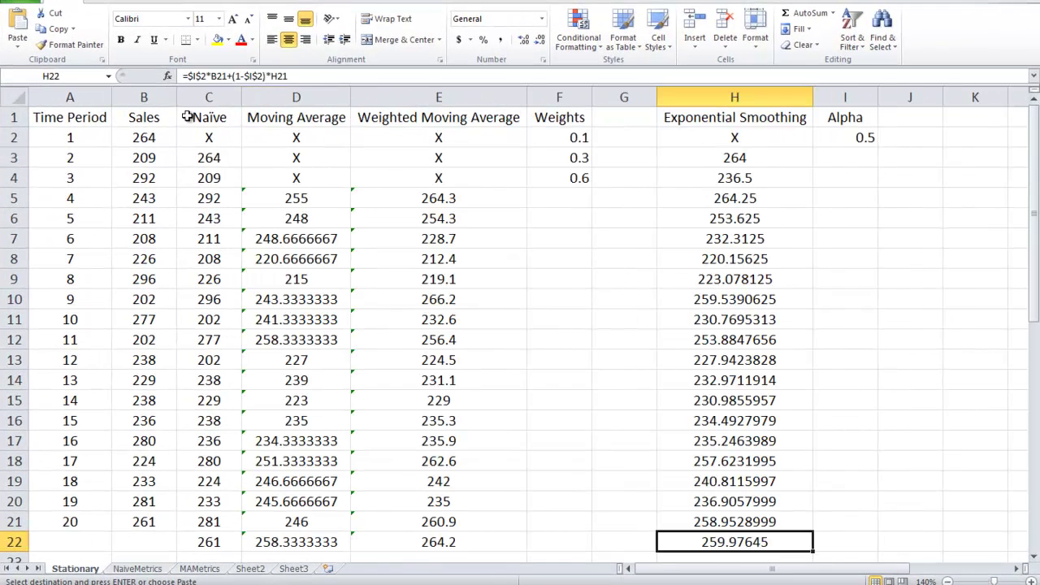
click(139, 570)
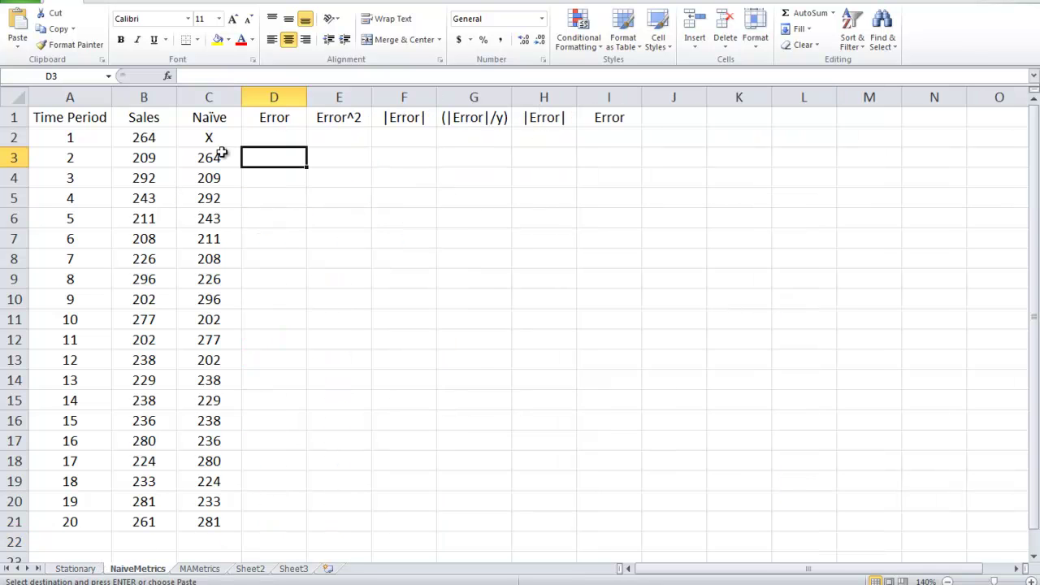
click(199, 570)
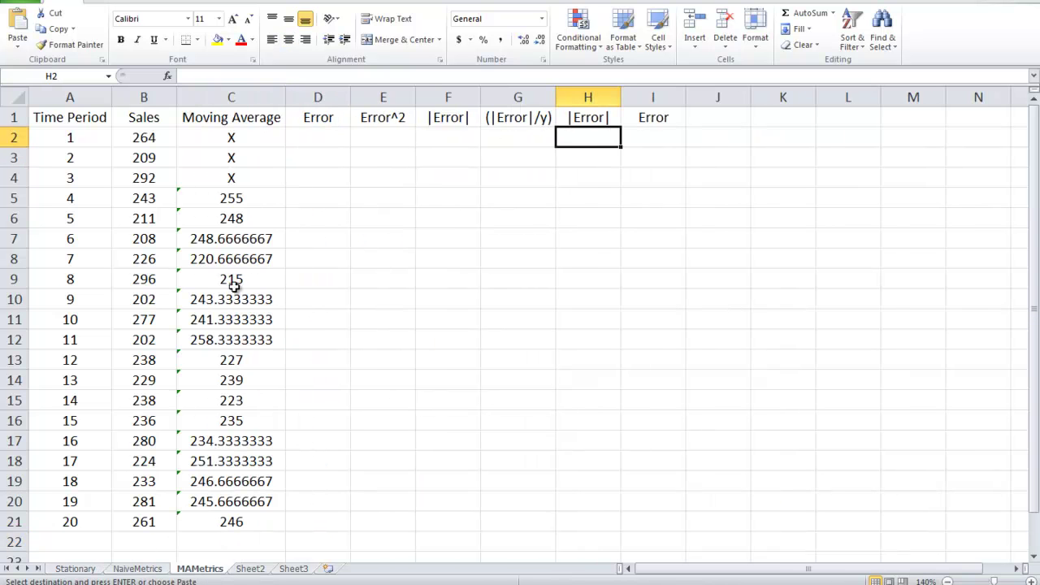
Step: On NaiveMetrics, go over the error headings in D1:I1: Error, Error^2, |Error|, (|Error|/y), |Error|, Error
click(134, 569)
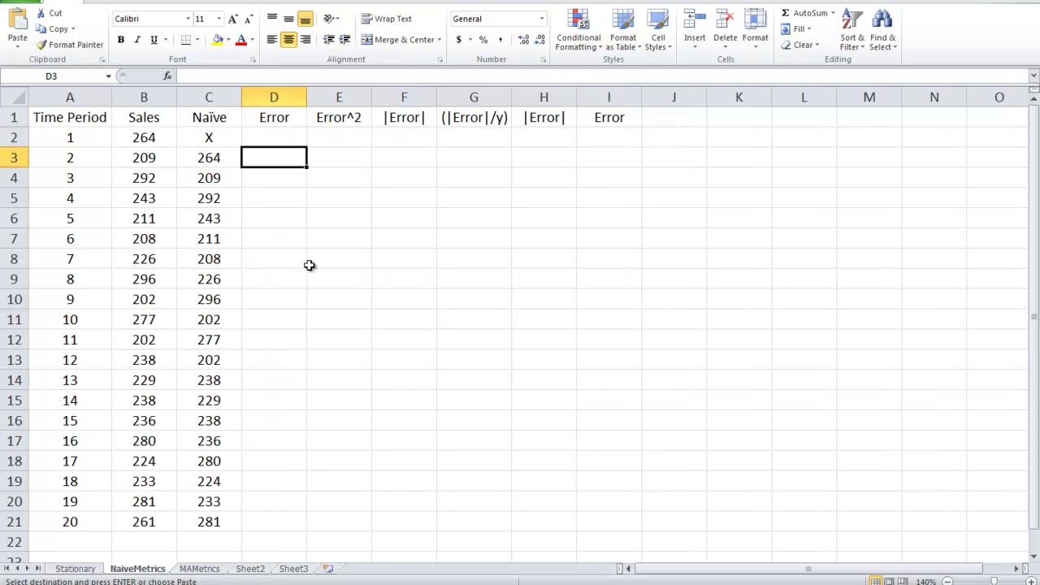
click(277, 118)
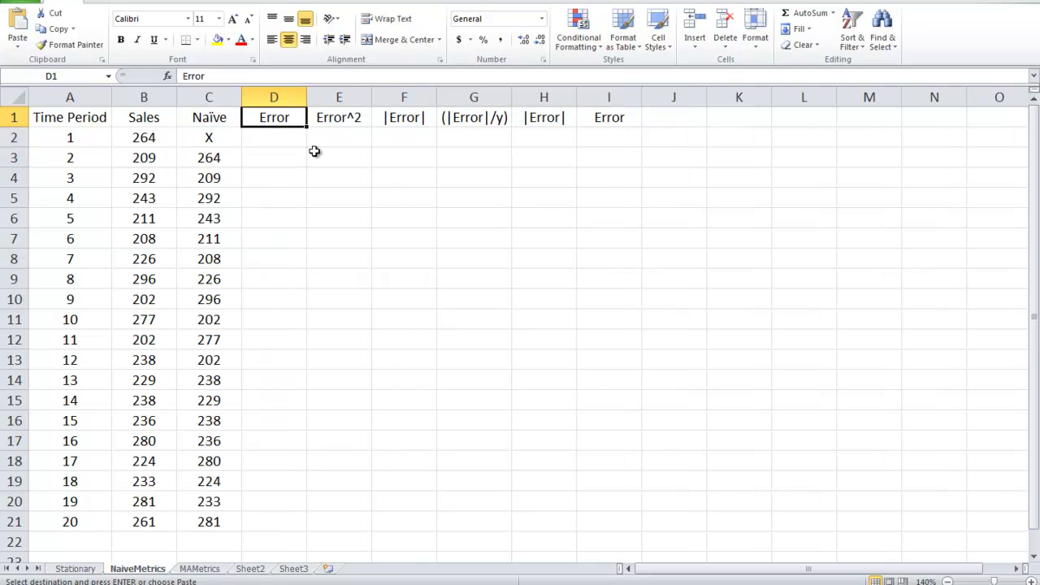
click(335, 119)
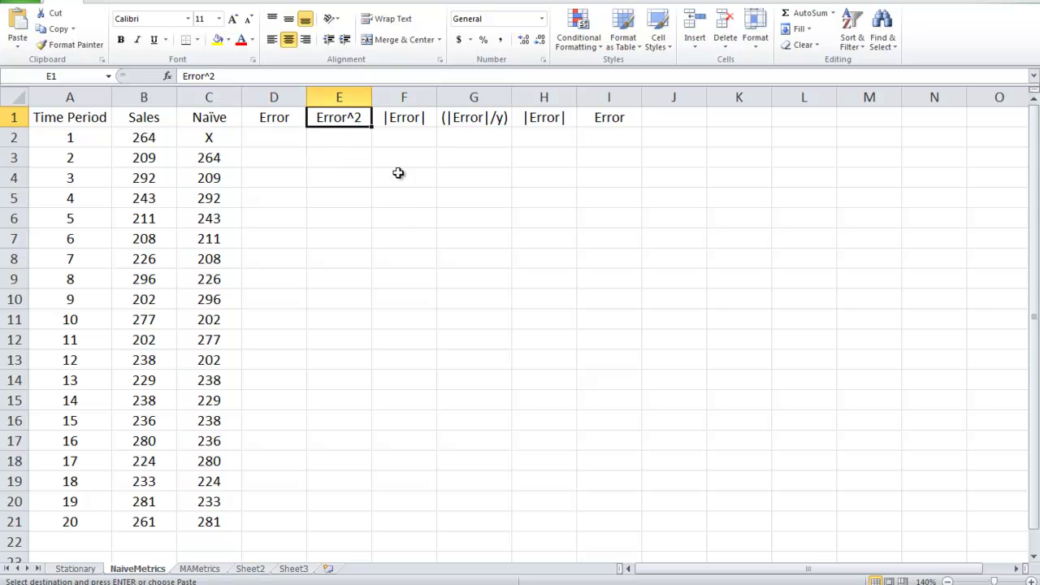
click(404, 122)
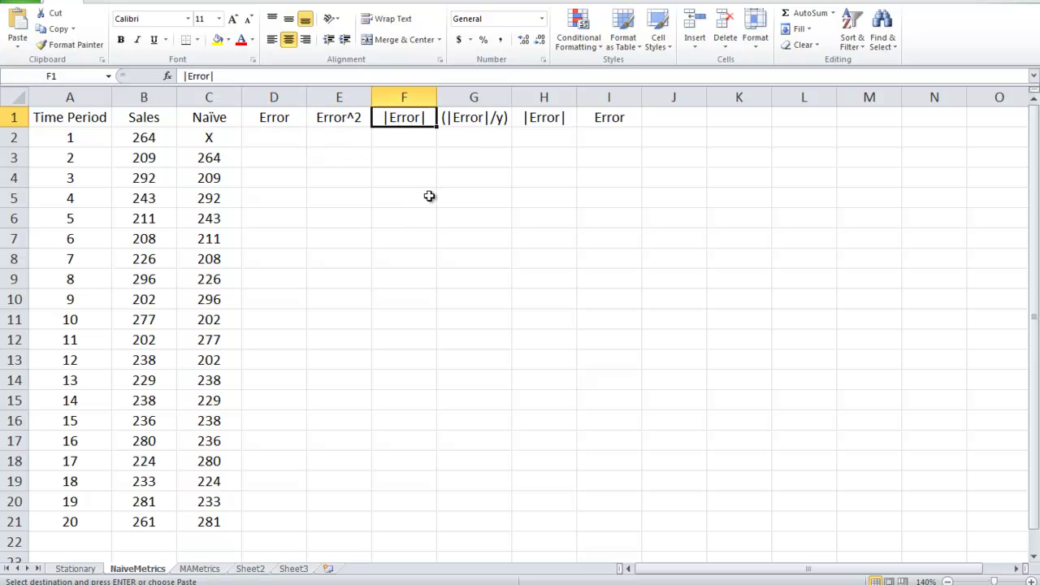
click(453, 118)
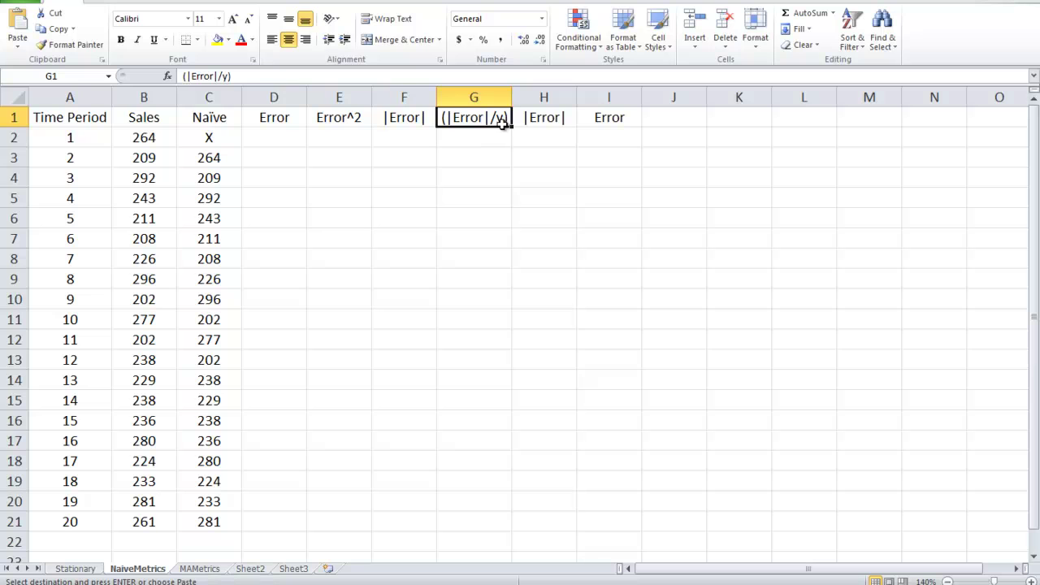
click(551, 119)
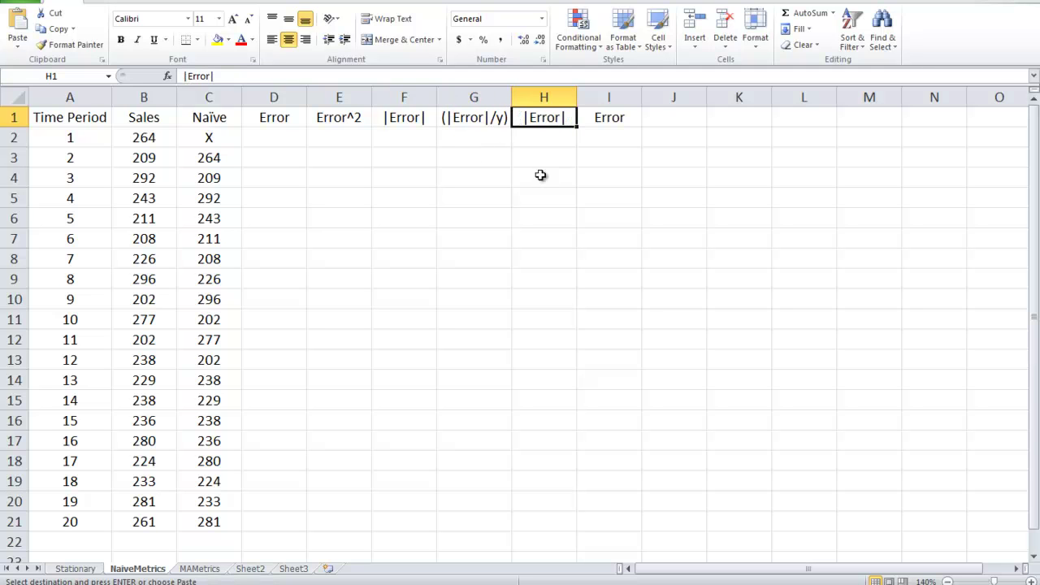
click(602, 118)
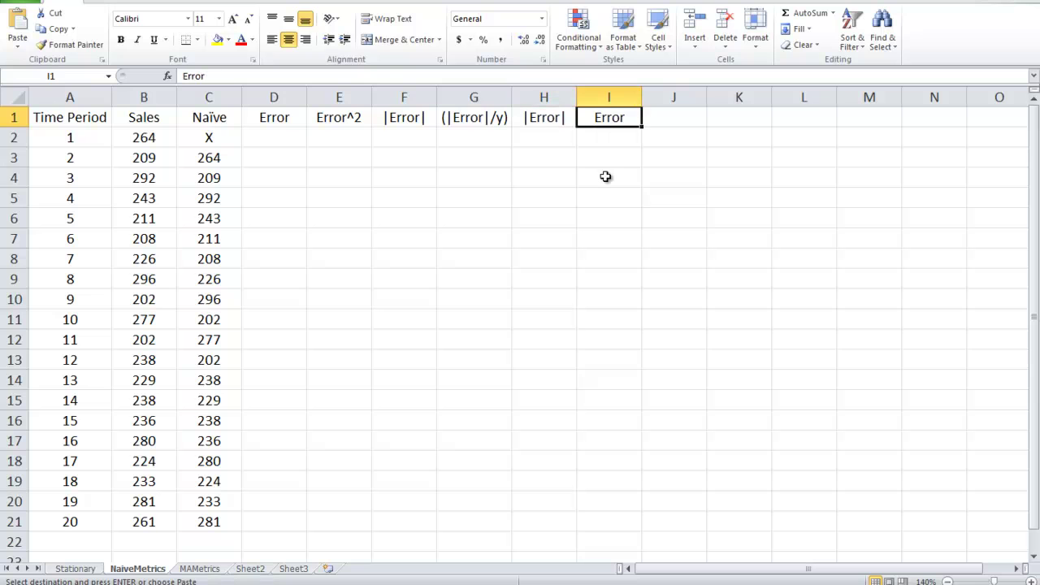
Step: Review Sales 264 and the missing Naïve forecast in C2, select forecasts C3:C21, then land on D3
click(294, 138)
click(269, 161)
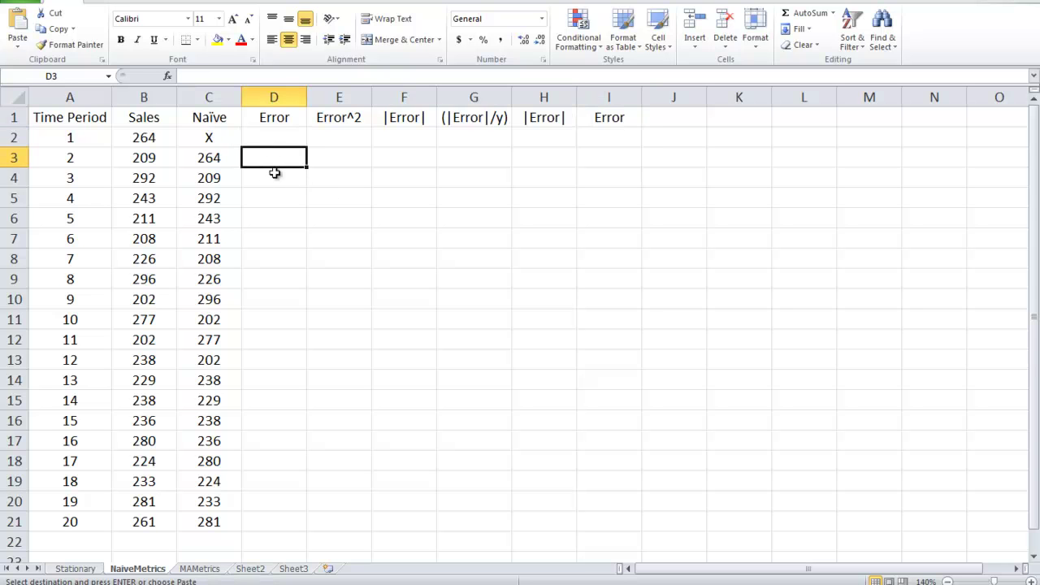
click(154, 139)
click(210, 140)
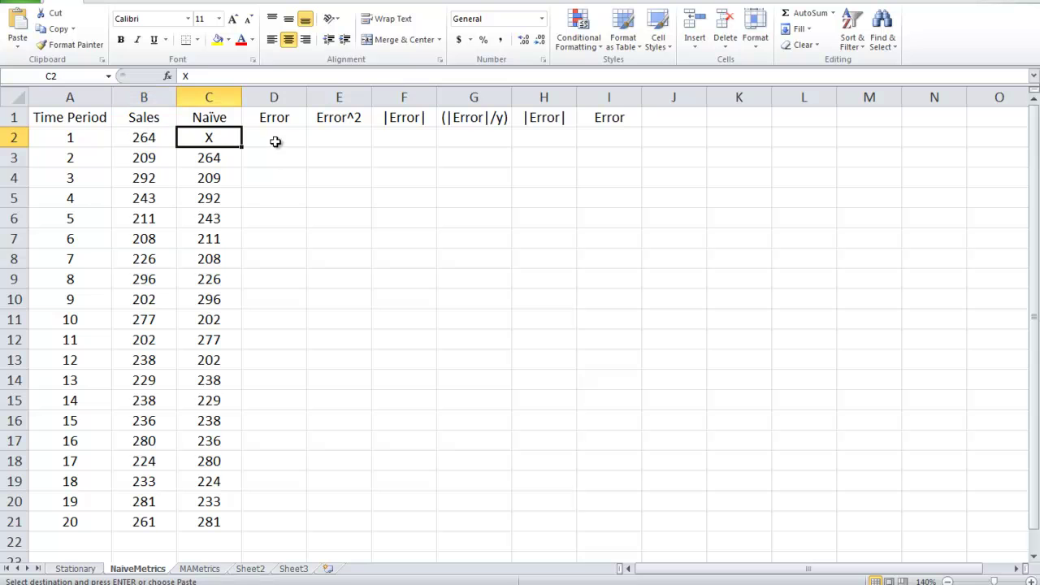
click(217, 118)
click(154, 120)
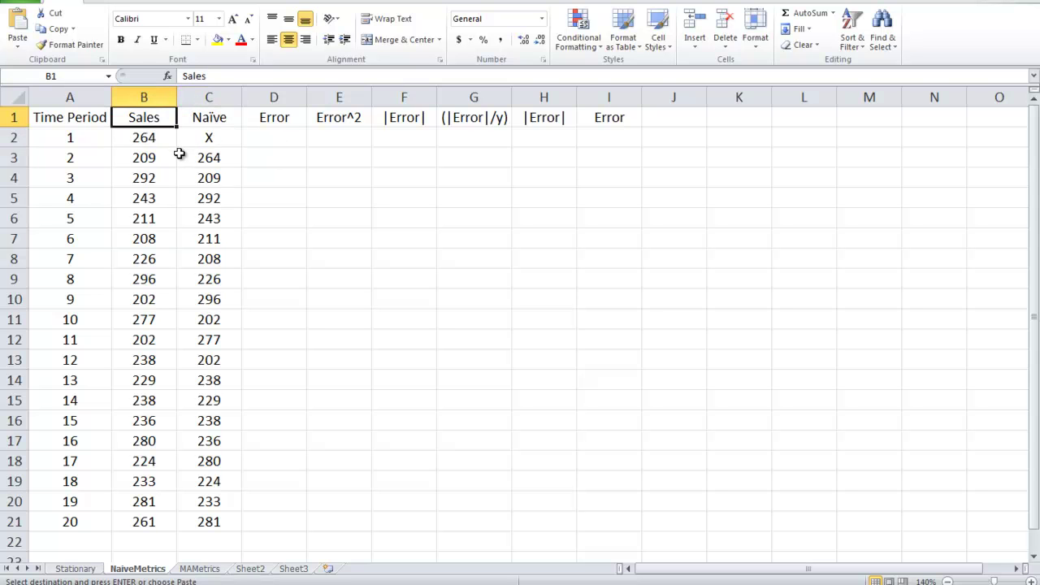
click(274, 143)
click(156, 139)
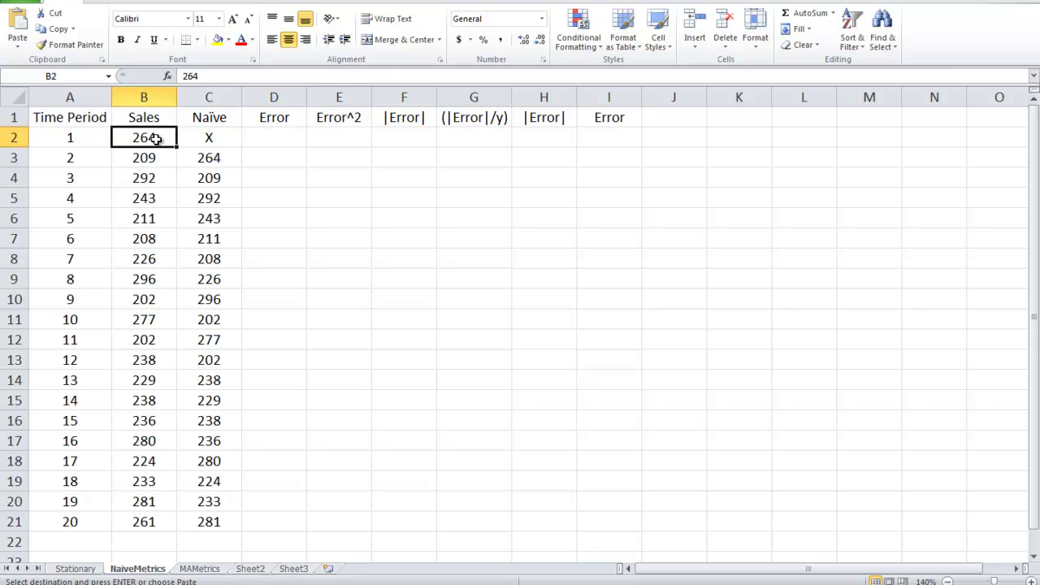
click(214, 137)
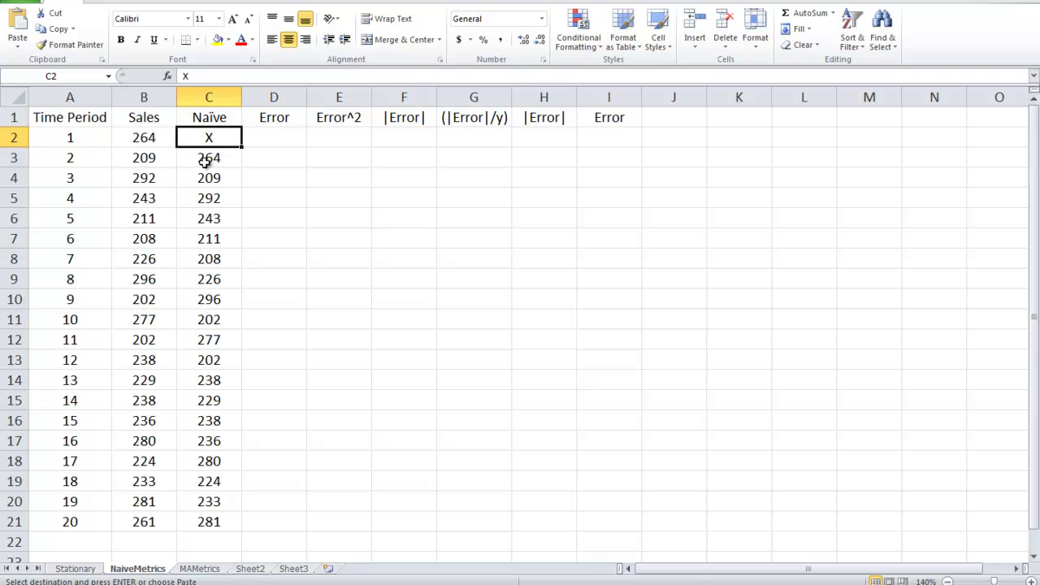
drag(205, 161, 228, 521)
click(270, 159)
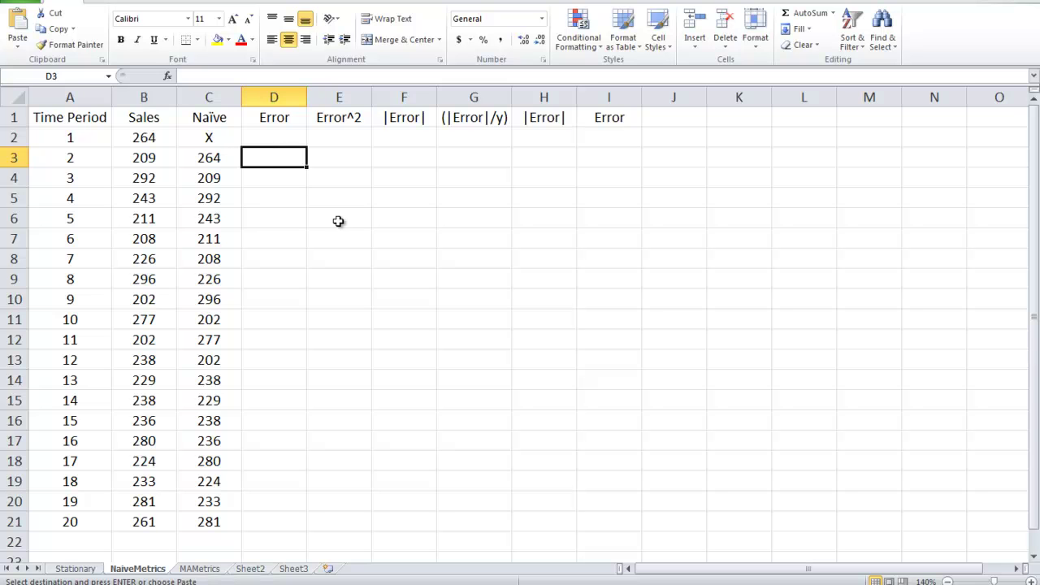
Step: Enter the error =B3-C3 in D3 and its square =D3^2 in E3
text(=)
key(Left)
key(Left)
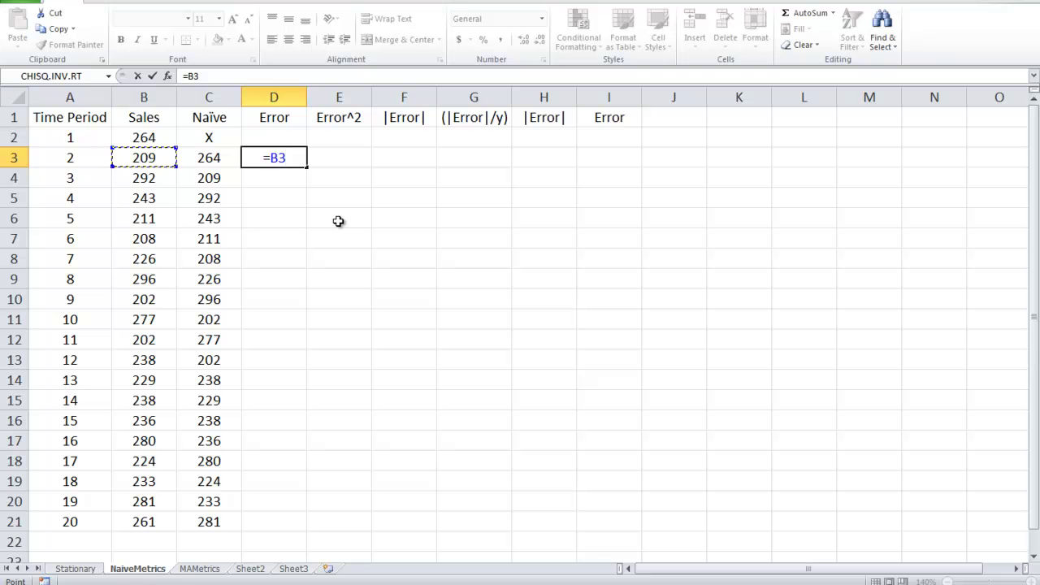
text(-)
key(Left)
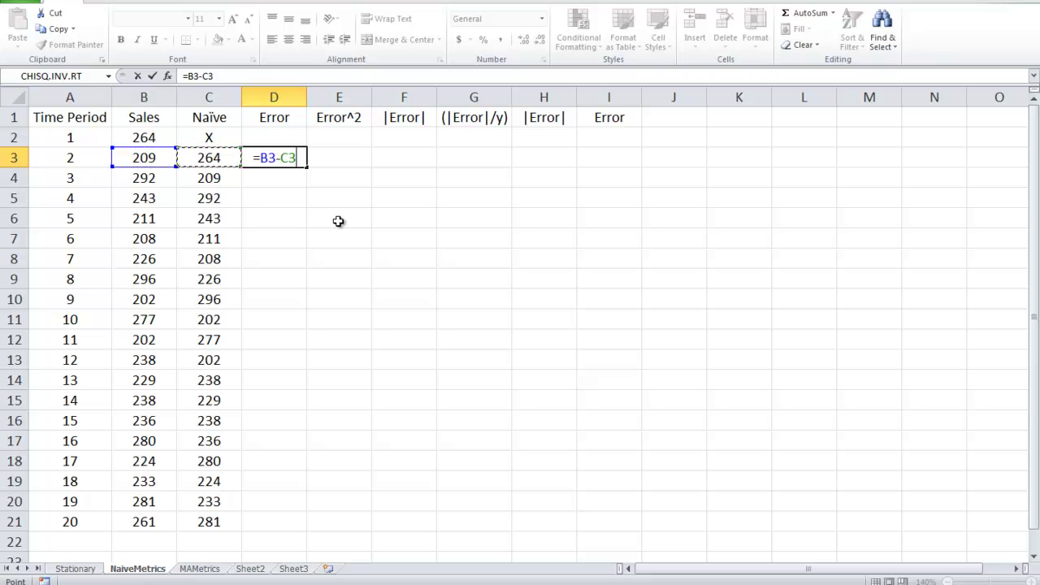
key(Return)
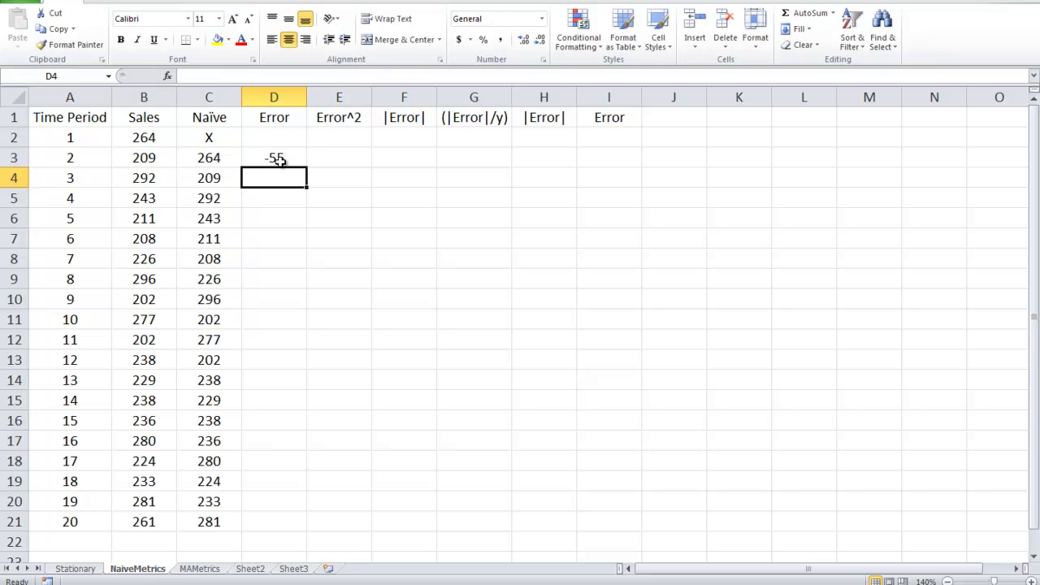
click(339, 162)
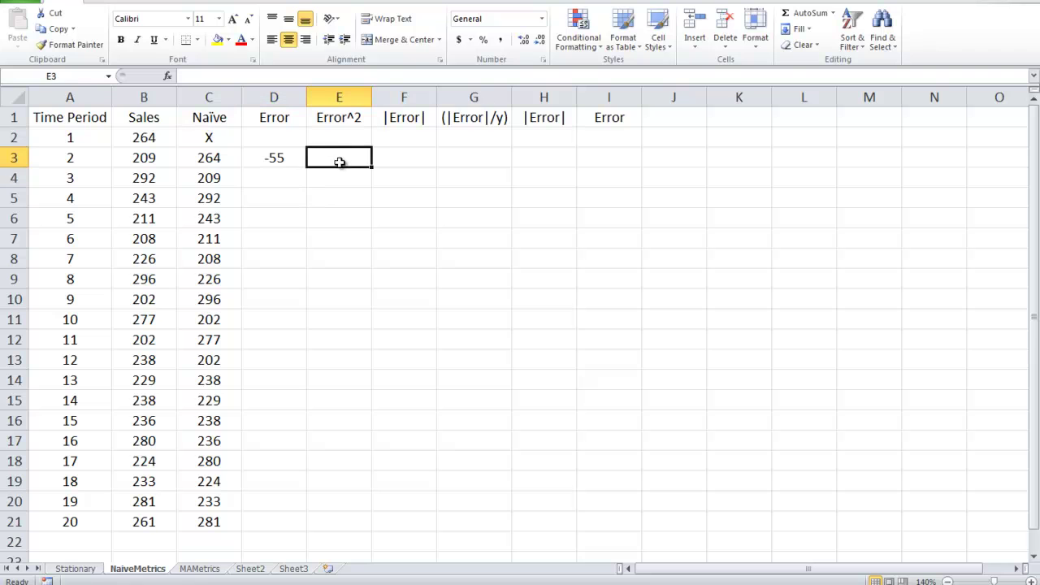
text(=)
key(Left)
text(^)
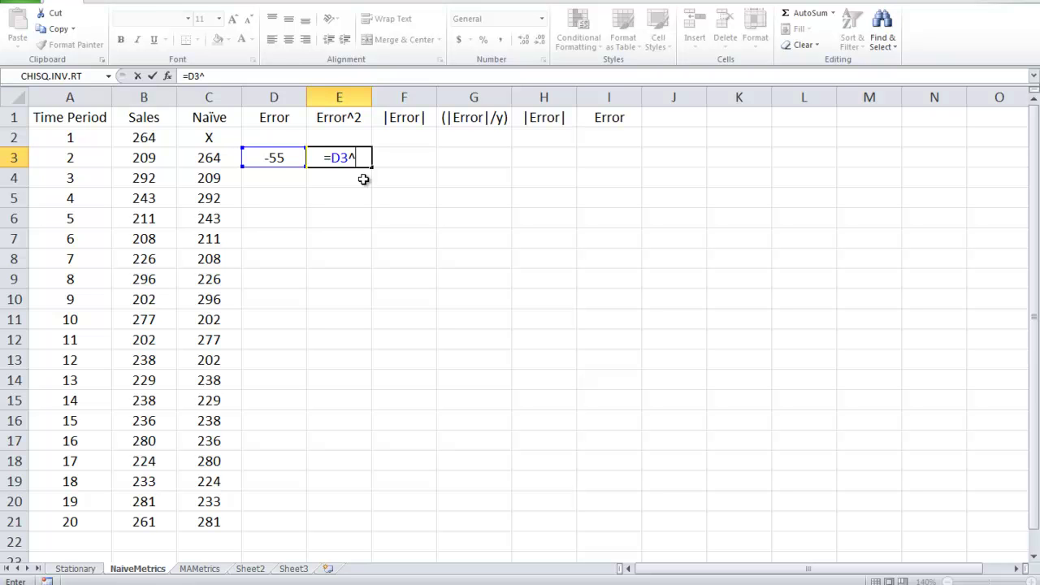
text(2)
key(Return)
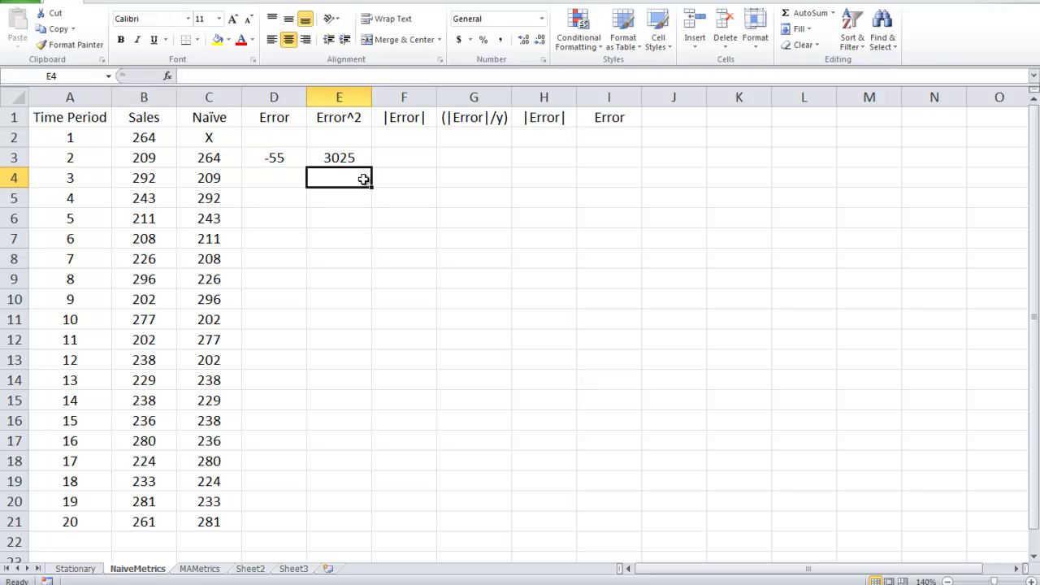
Step: Enter the absolute error =ABS(D3) in F3 and the percent error =F3/B3 in G3
key(Up)
key(Right)
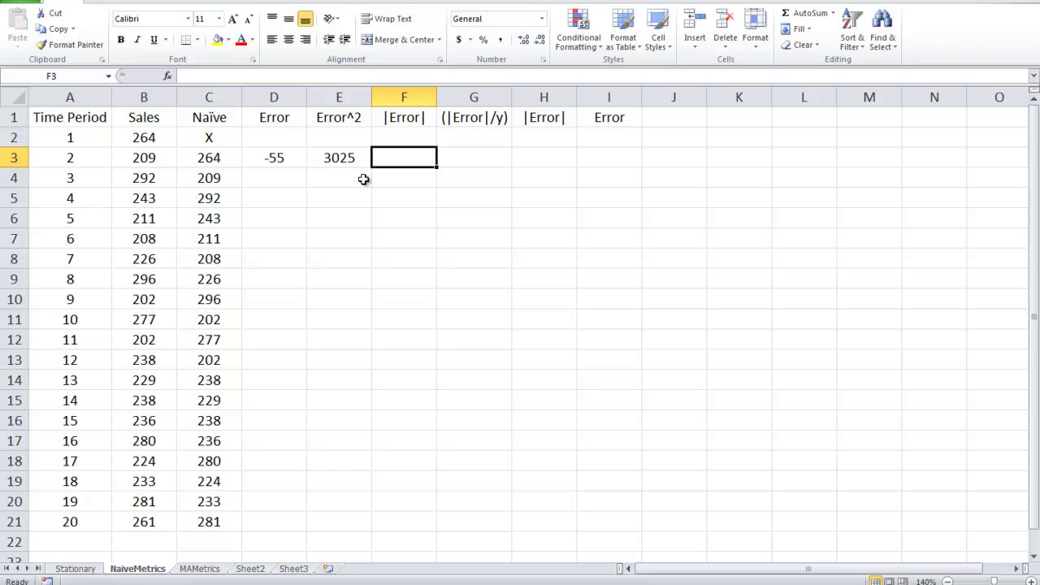
text(=abs()
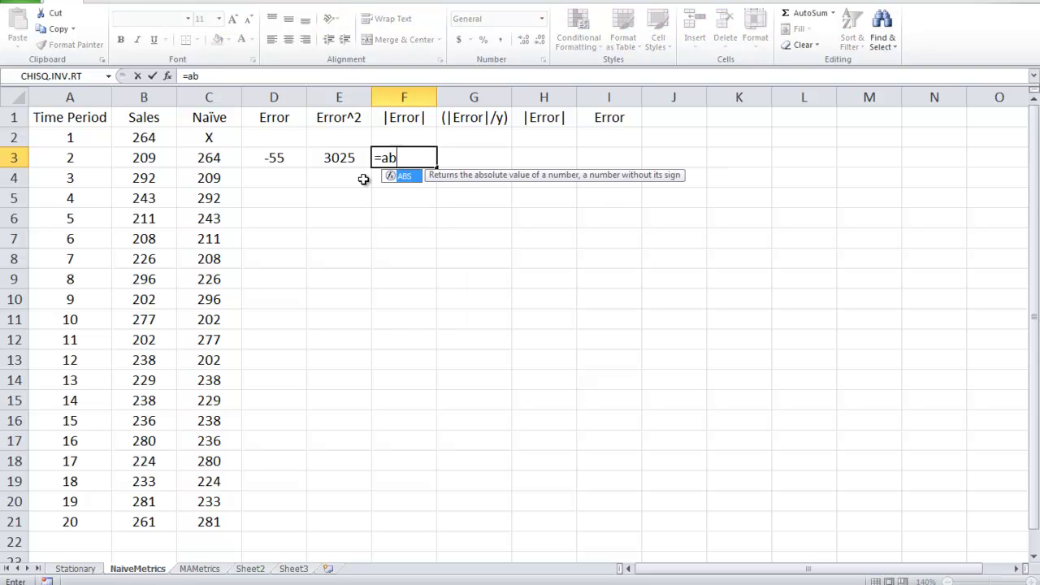
key(Left)
key(Left)
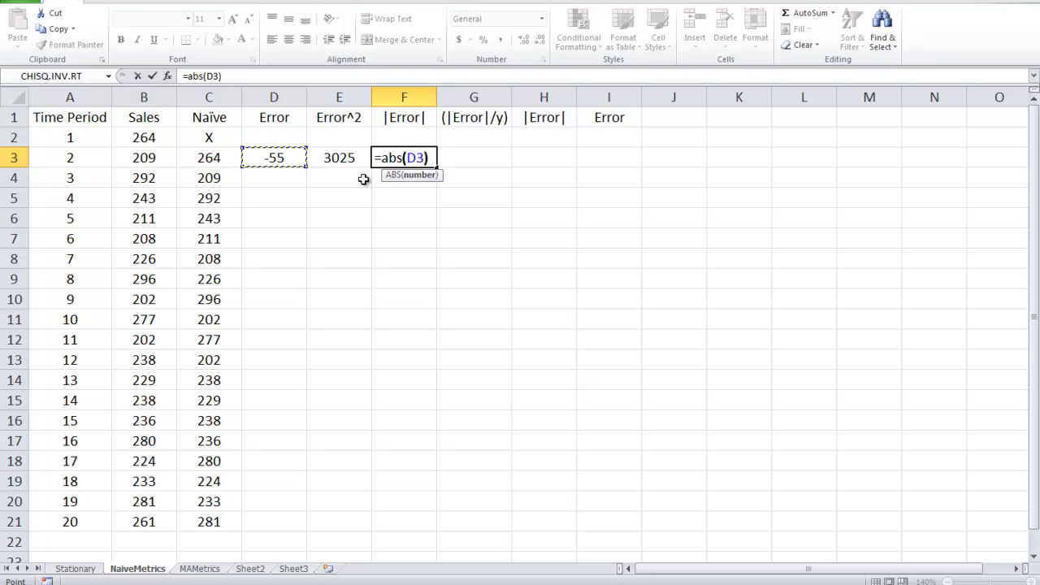
text())
key(Return)
key(Up)
key(Right)
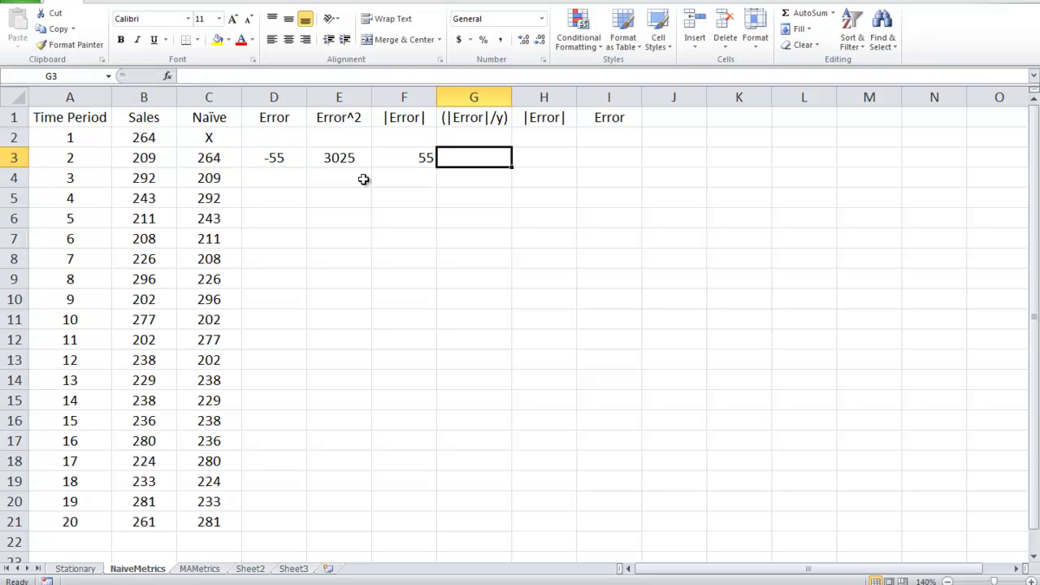
text(=)
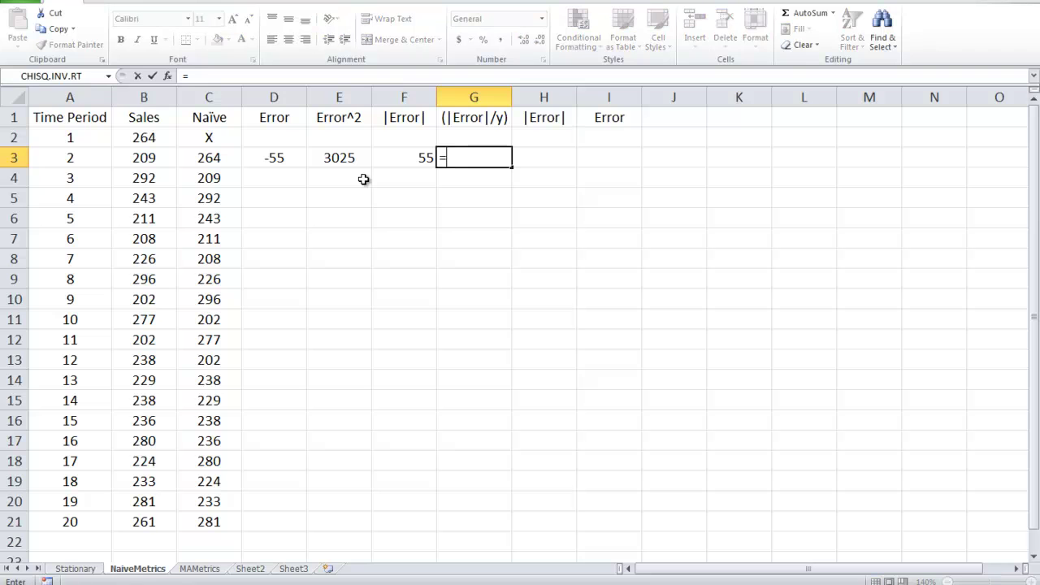
key(Left)
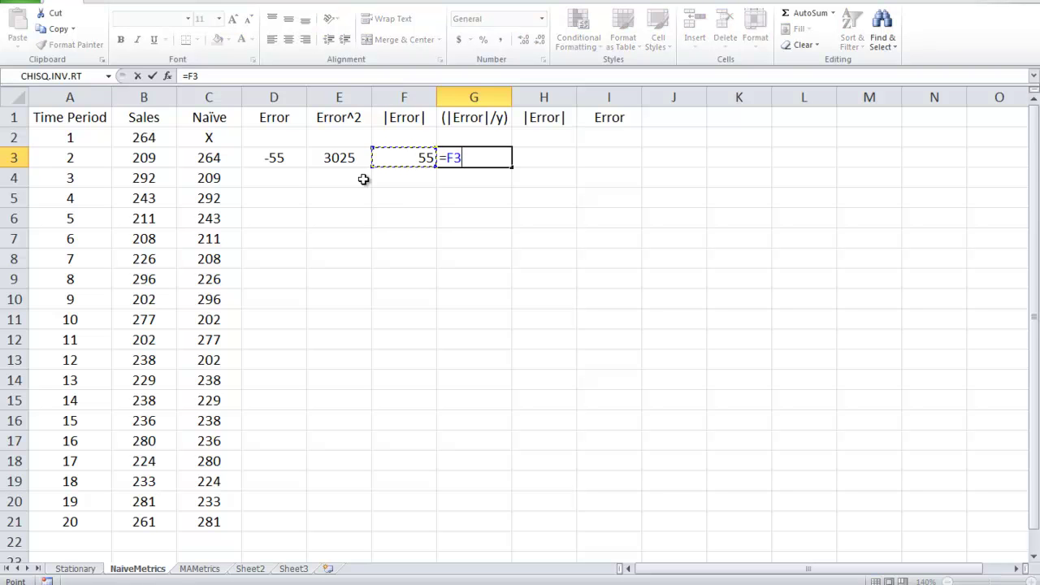
text(/)
key(Left)
key(Left)
key(Left)
key(Left)
key(Left)
key(Return)
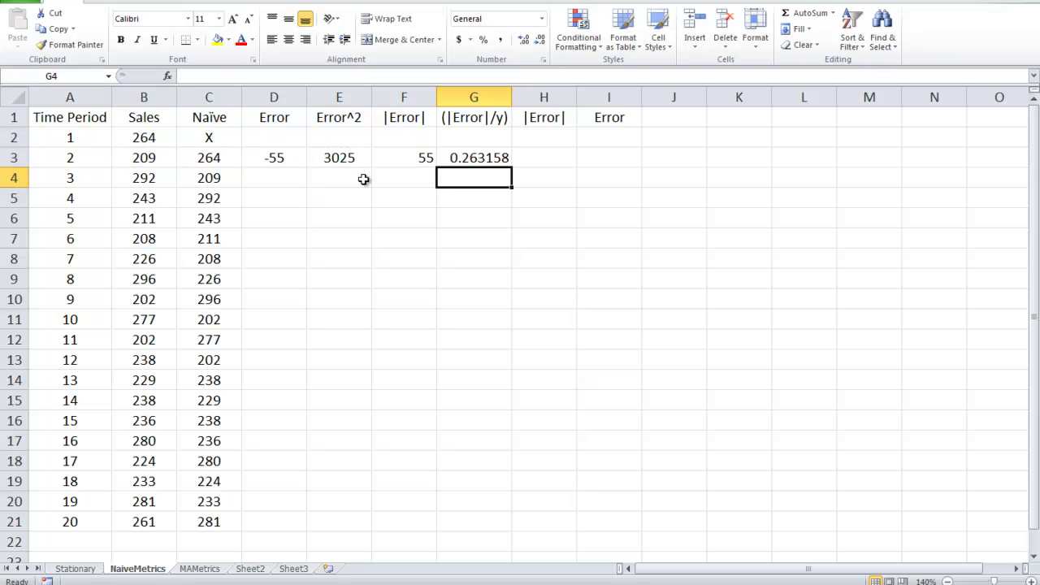
Step: Enter =F3 in H3 and =D3 in I3 to finish row 3
key(Up)
key(Right)
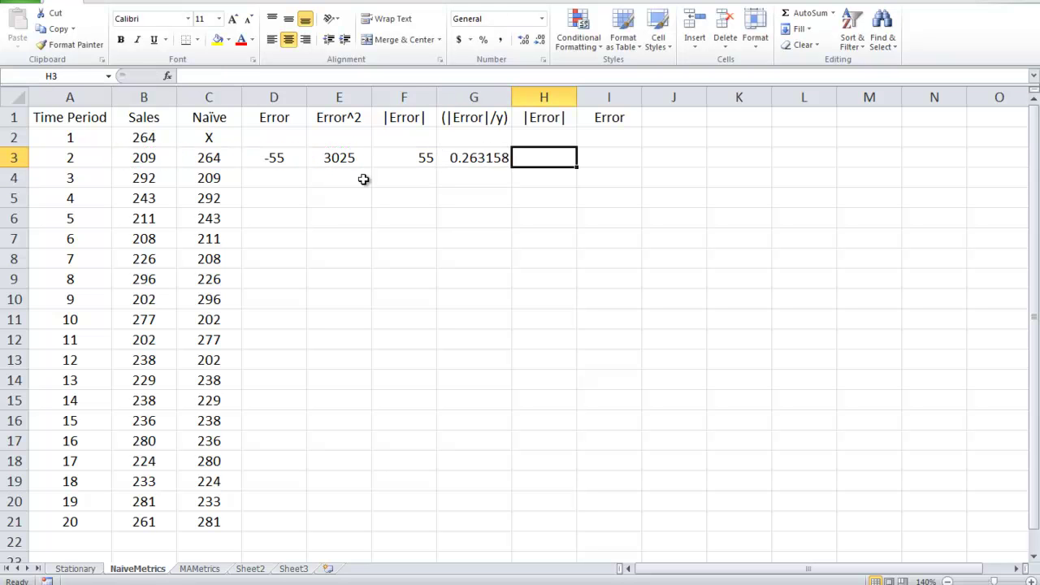
text(=)
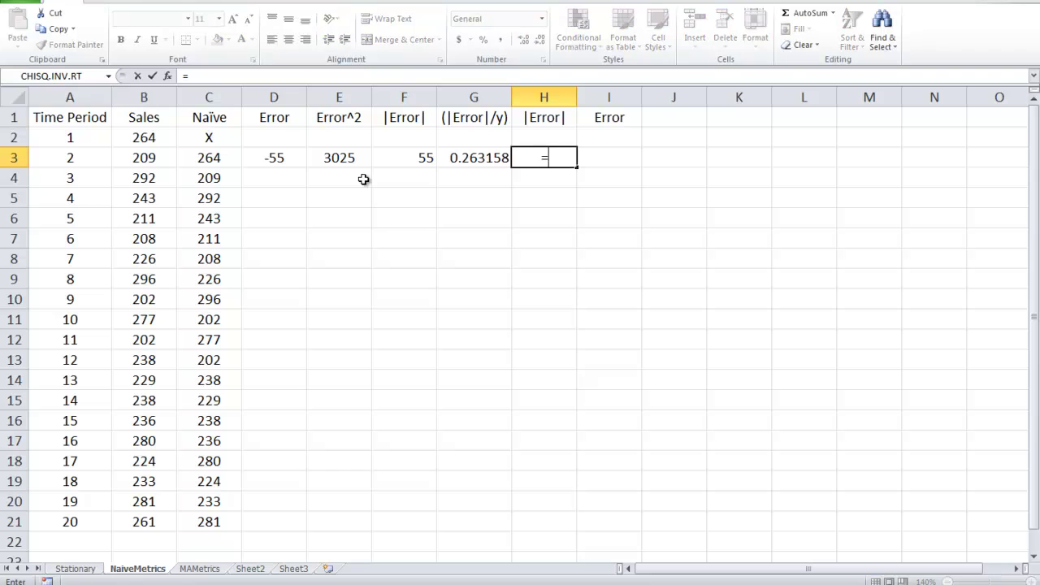
key(Left)
key(Left)
key(Return)
key(Up)
key(Right)
text(=)
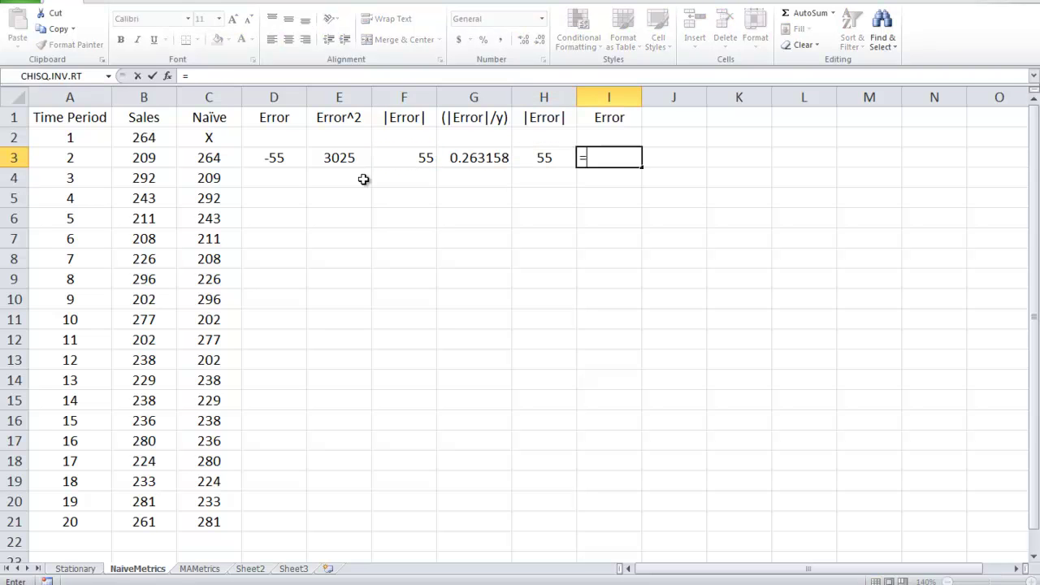
key(Left)
key(Left)
key(Left)
key(Left)
key(Left)
key(Left)
key(Right)
key(Return)
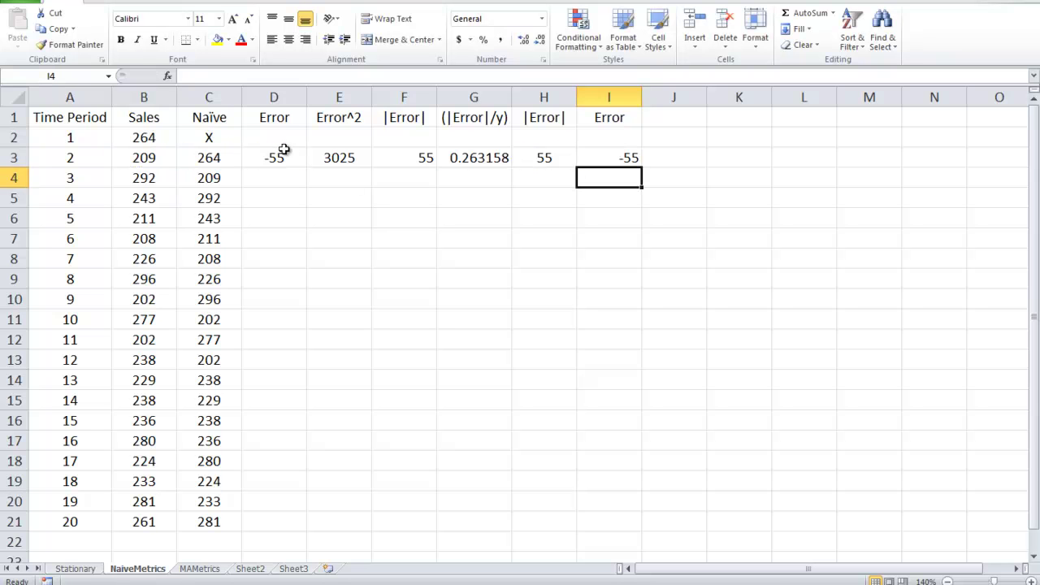
Step: Fill the D3:I3 error formulas down to row 21 with the fill handle
drag(286, 157, 643, 169)
double_click(643, 169)
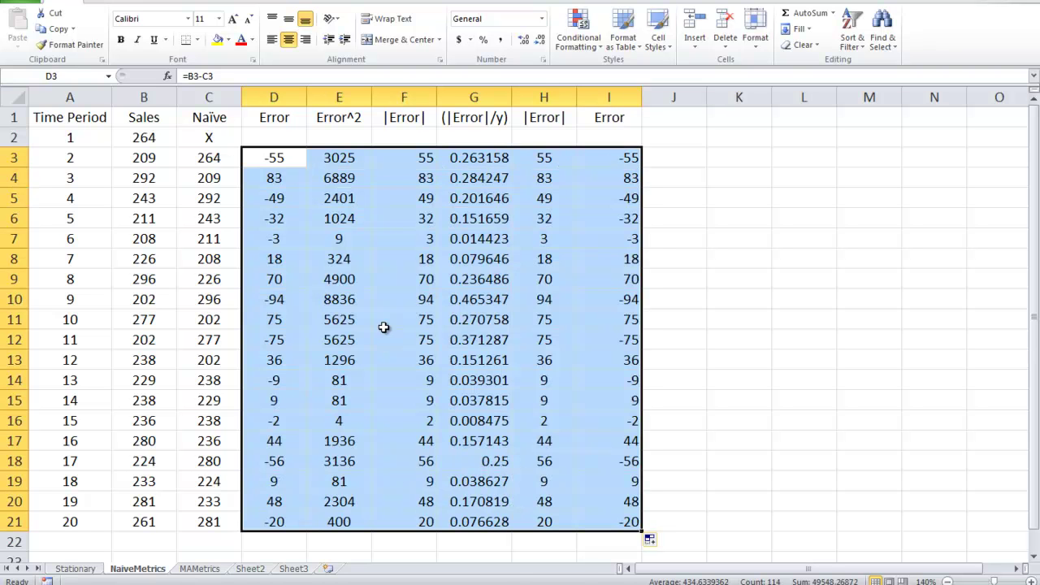
click(298, 161)
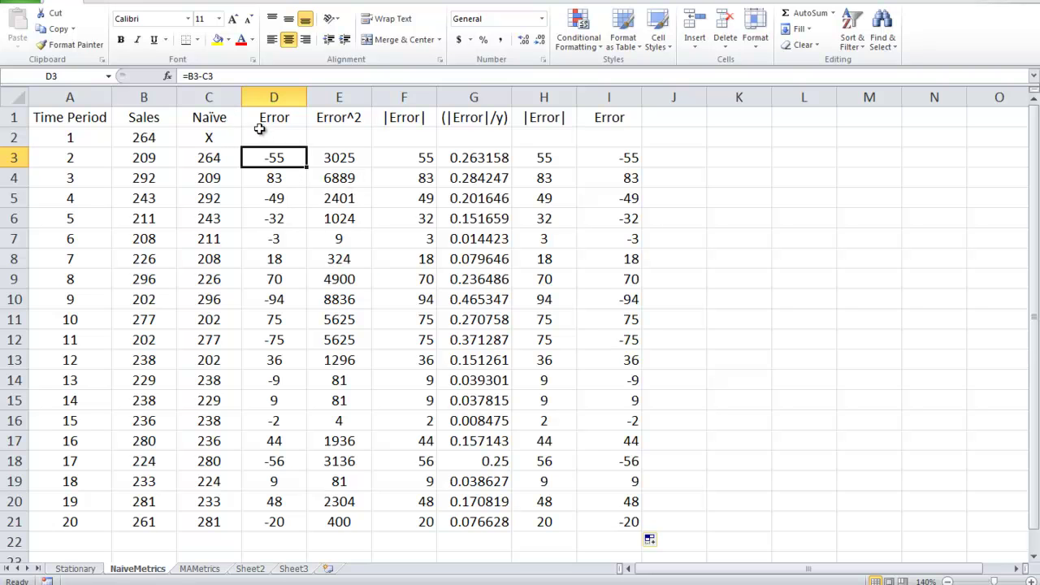
Step: Centre the values in error columns D through I
drag(273, 97, 613, 97)
click(289, 39)
click(344, 199)
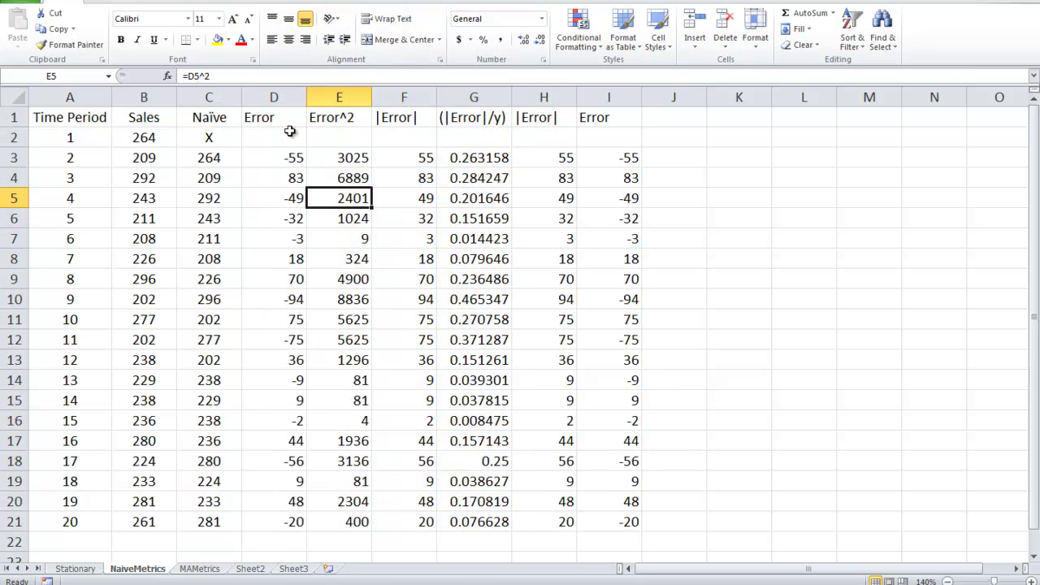
drag(274, 96, 594, 93)
click(288, 39)
click(320, 215)
click(283, 543)
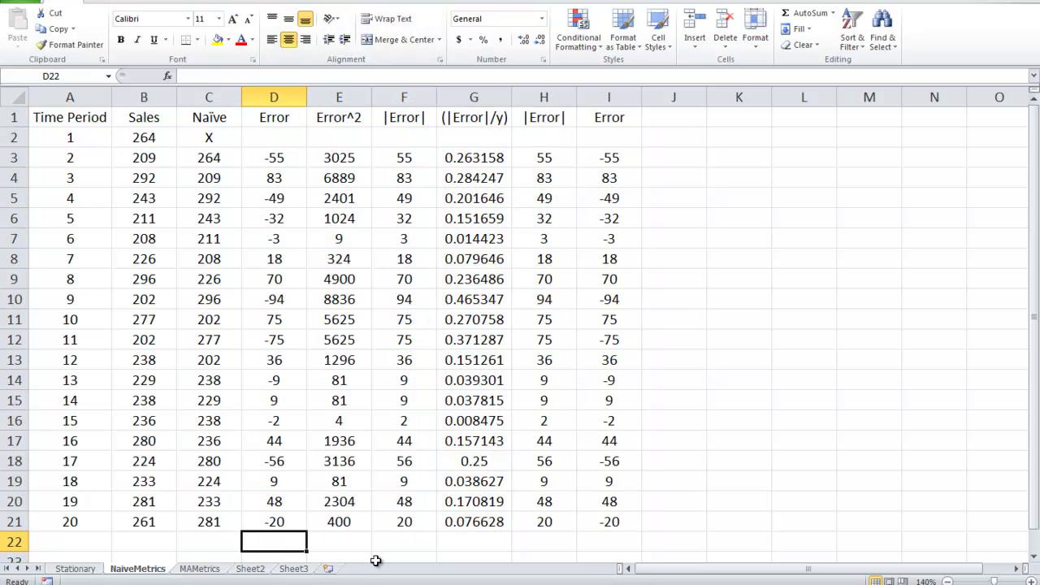
click(354, 550)
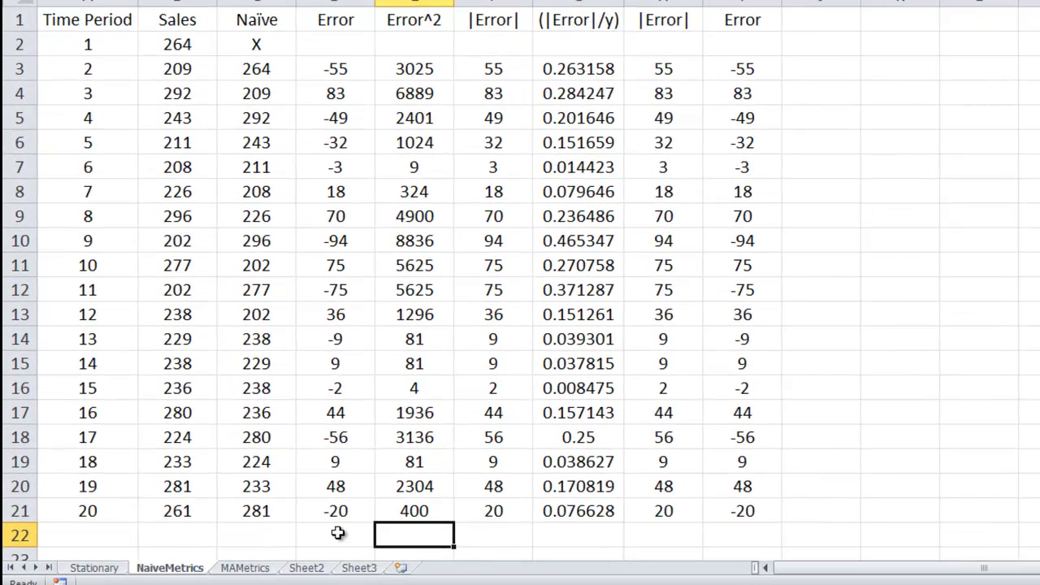
Step: Enter =AVERAGE(D3:D21) in D22 for the mean error
click(338, 533)
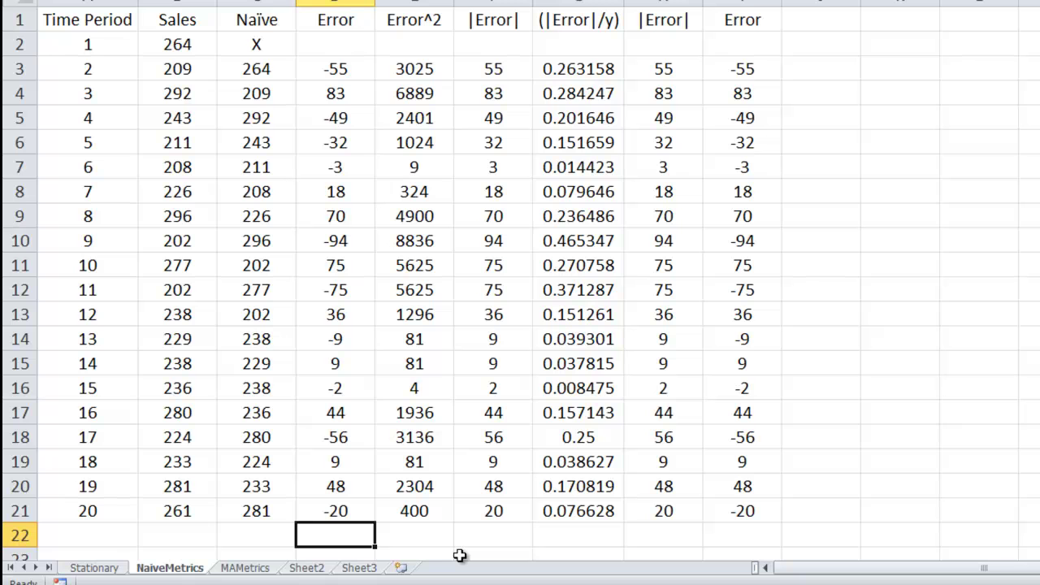
text(=averagve)
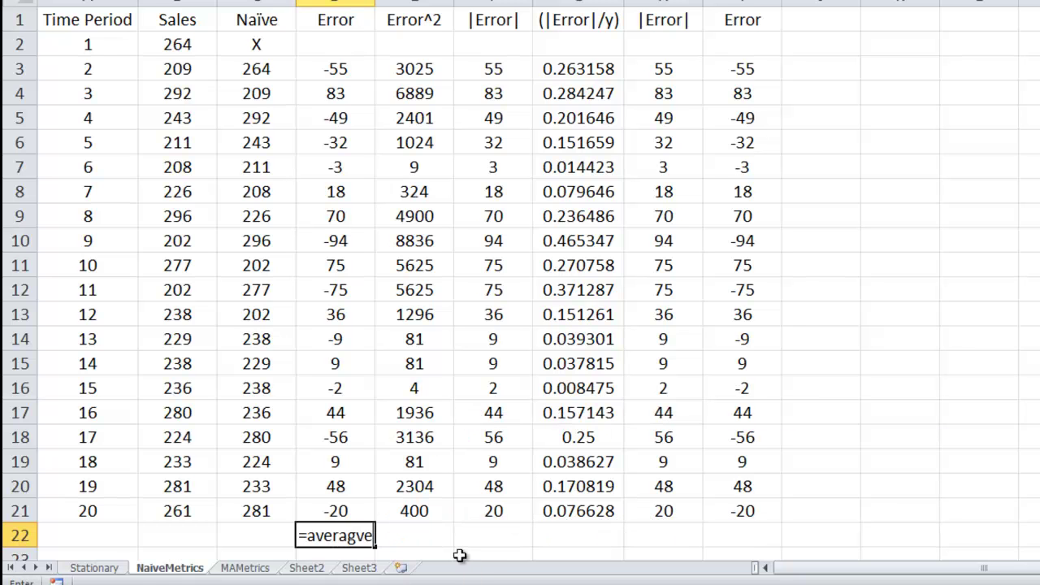
key(BackSpace)
key(BackSpace)
text(e()
key(Up)
key(shift+Up)
key(shift+Up)
key(shift+Up)
key(shift+Up)
key(shift+Up)
key(shift+Up)
key(shift+Up)
key(shift+Up)
key(shift+Up)
key(shift+Up)
key(shift+Up)
key(shift+Up)
key(shift+Up)
key(shift+Up)
key(shift+Up)
key(shift+Up)
key(shift+Up)
key(shift+Up)
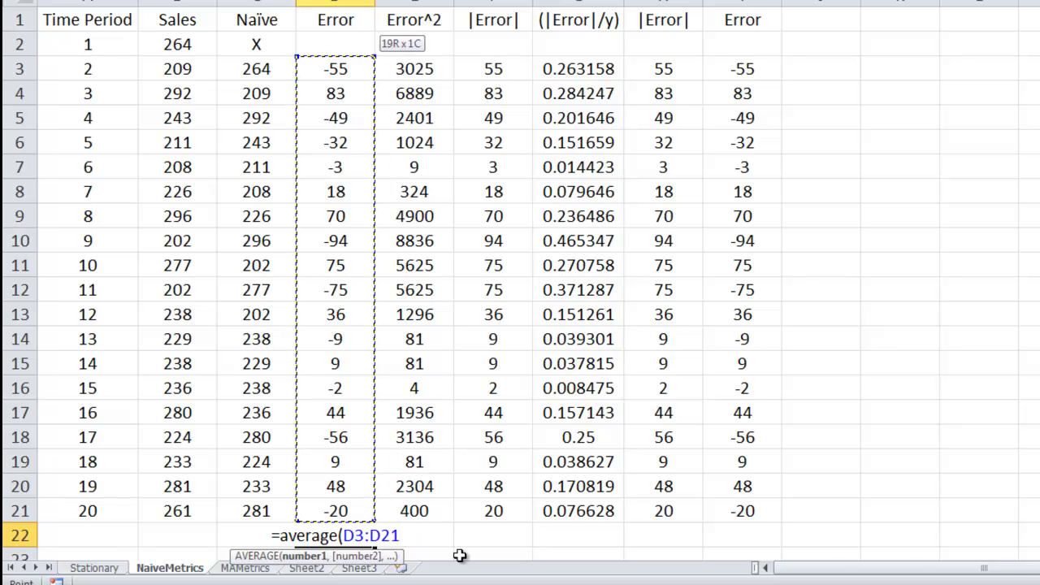
text())
key(Return)
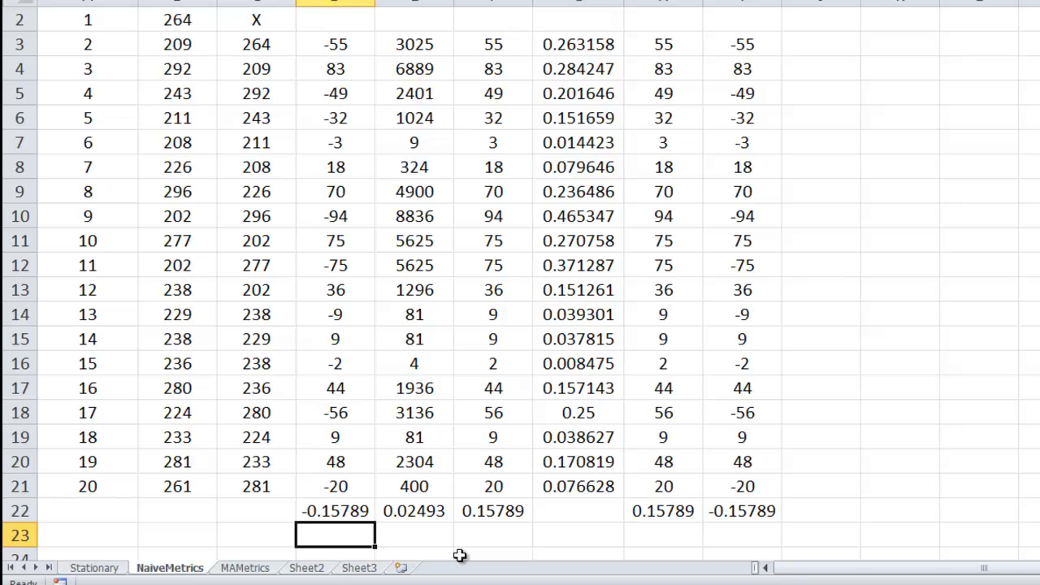
Step: Rewrite E22 as =AVERAGE(E3:E21) to get the mean squared error 2525.11
click(357, 514)
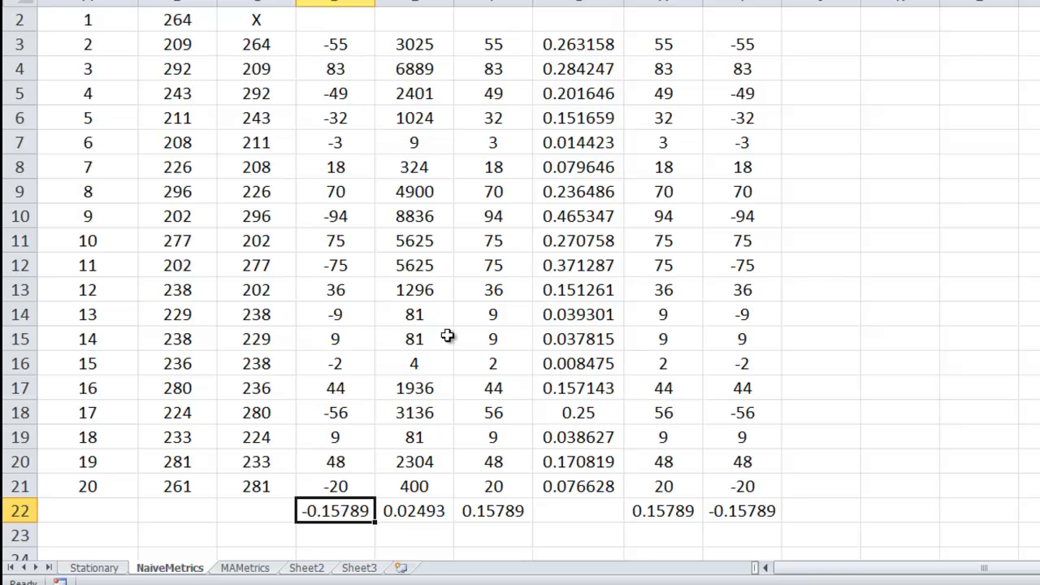
click(406, 513)
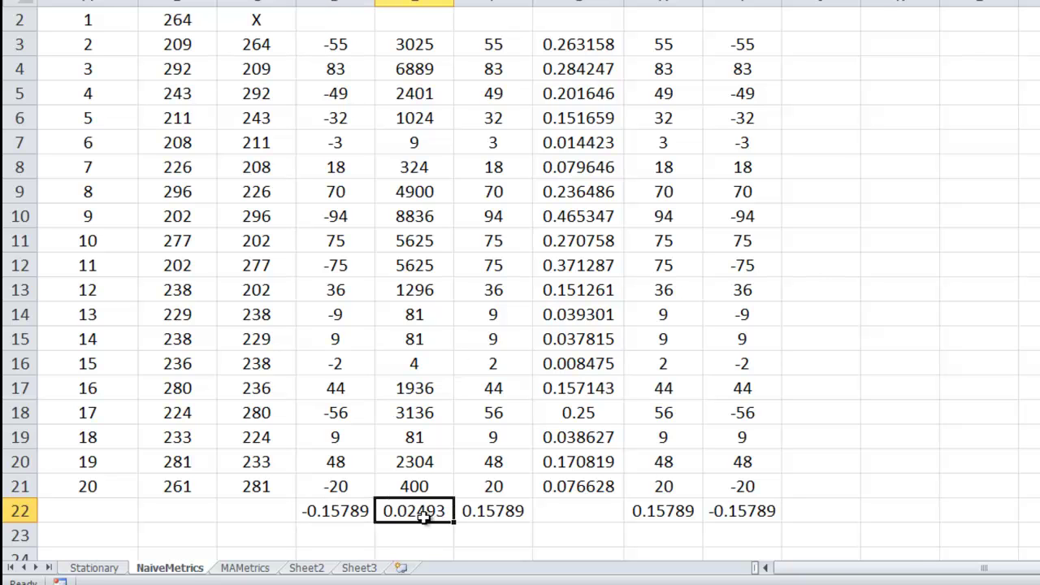
click(349, 510)
click(440, 514)
double_click(433, 513)
drag(446, 512, 390, 512)
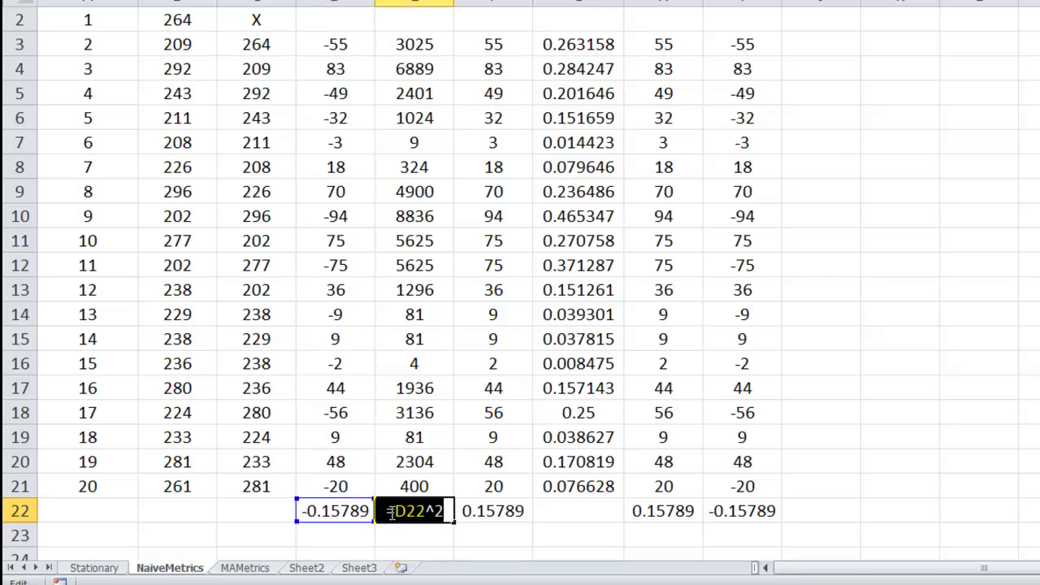
text(=average()
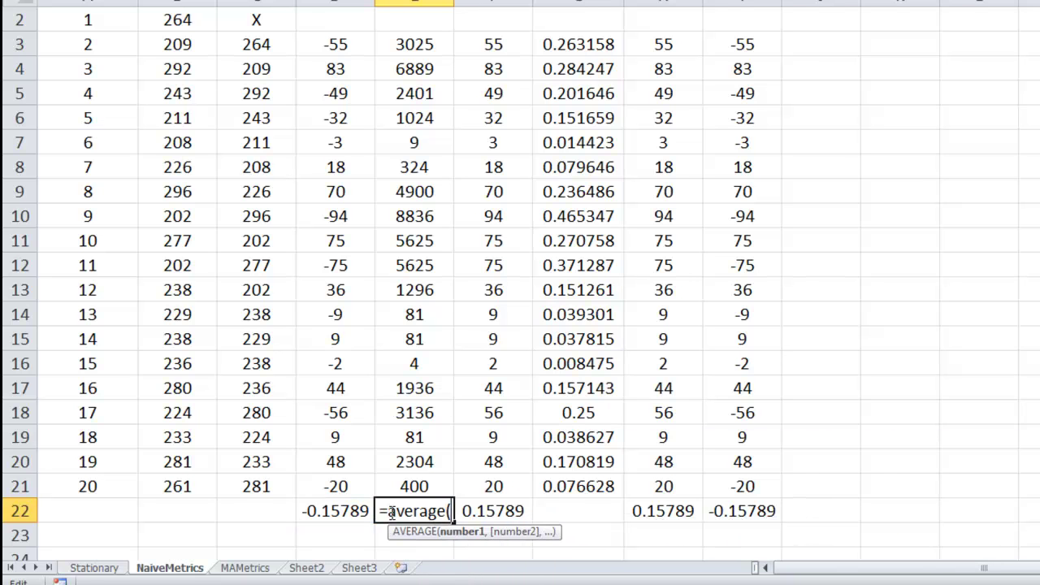
click(388, 469)
key(Return)
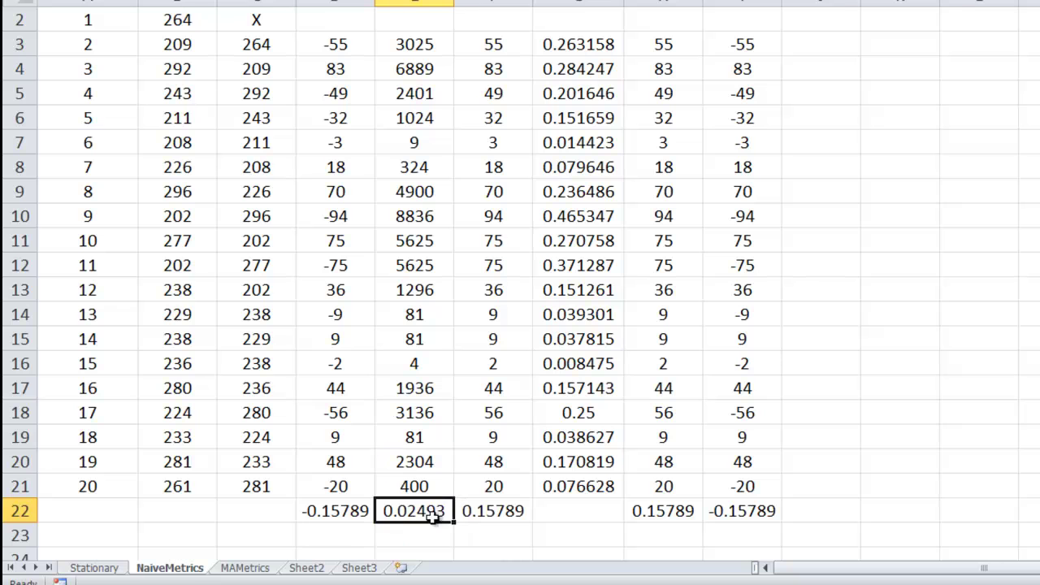
key(Delete)
text(=average()
key(Up)
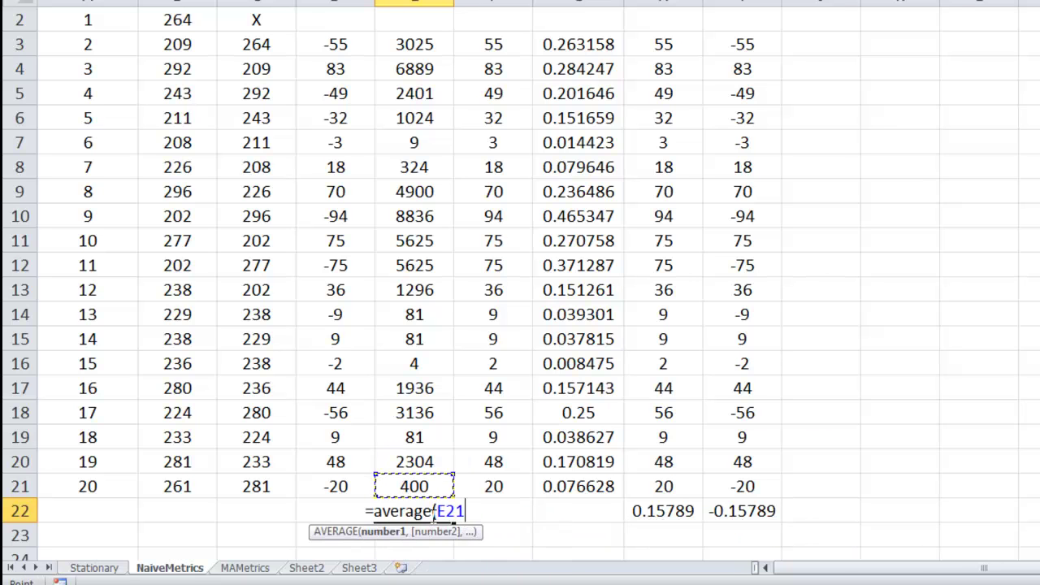
key(shift+Up)
key(shift+Up)
key(shift+Up)
key(shift+Up)
key(shift+Up)
key(shift+Up)
key(shift+Up)
key(shift+Up)
key(shift+Up)
key(shift+Up)
key(shift+Up)
key(shift+Up)
key(shift+Up)
key(shift+Up)
key(shift+Up)
key(shift+Up)
key(shift+Up)
key(shift+Up)
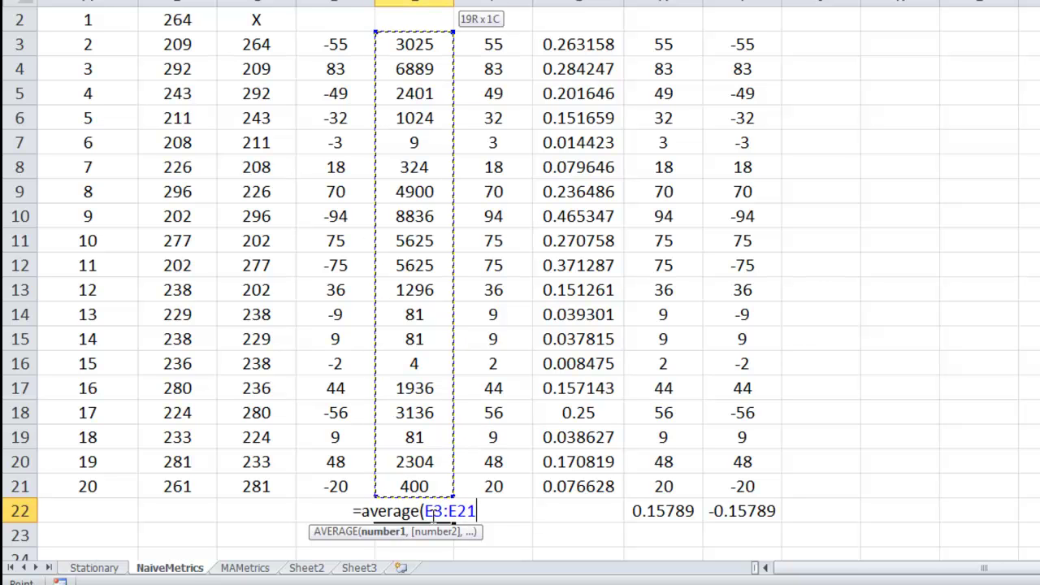
text())
key(Return)
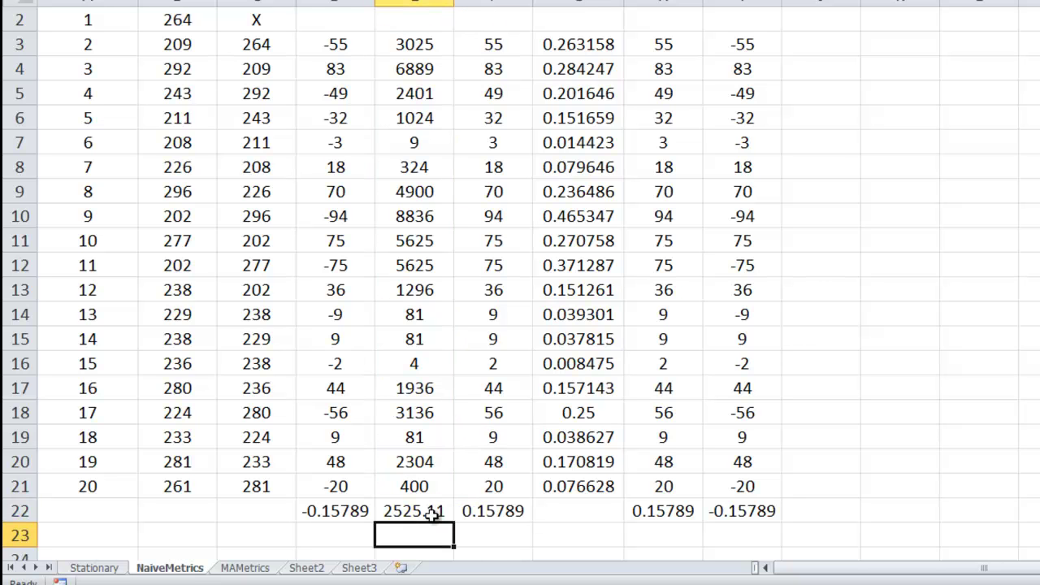
Step: Label the averages MSE in E23 and ME in D23
text(MSE)
key(Return)
key(Up)
key(Left)
text(ME)
key(Tab)
key(Tab)
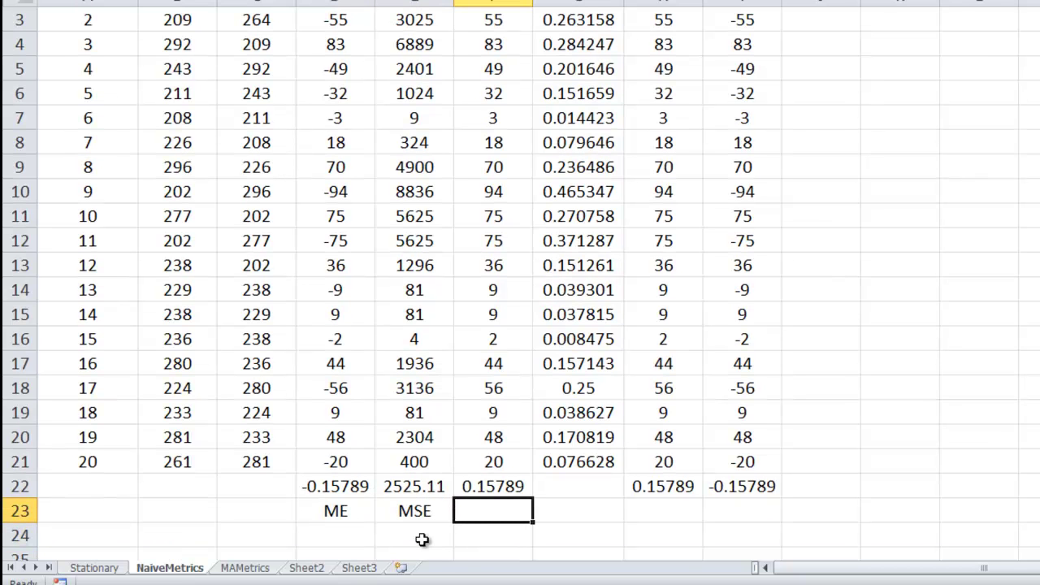
click(516, 490)
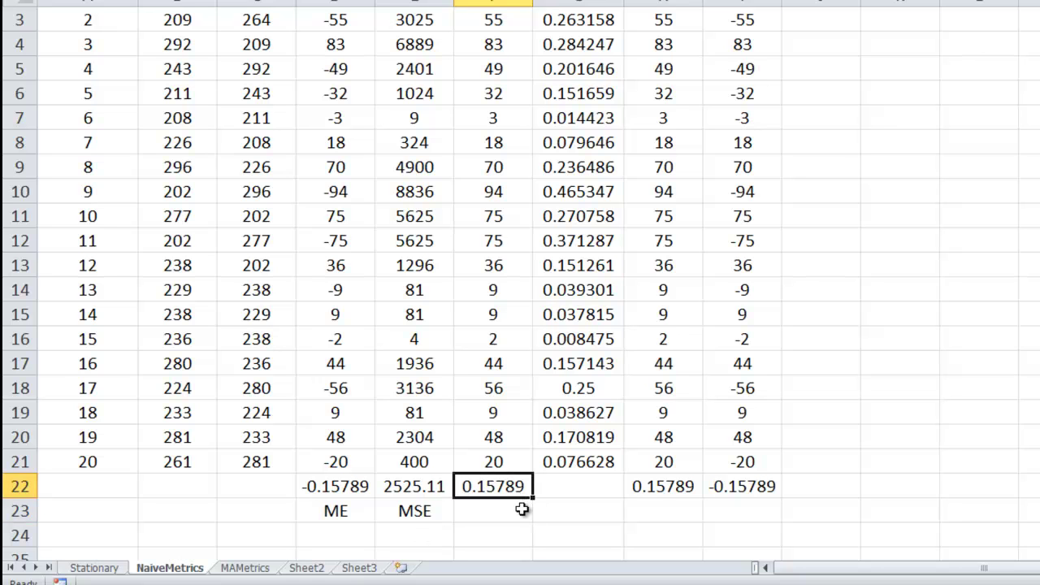
Step: Clear the old value in F22 and label F23 as MAD
key(Delete)
scroll(530, 510, up, 1)
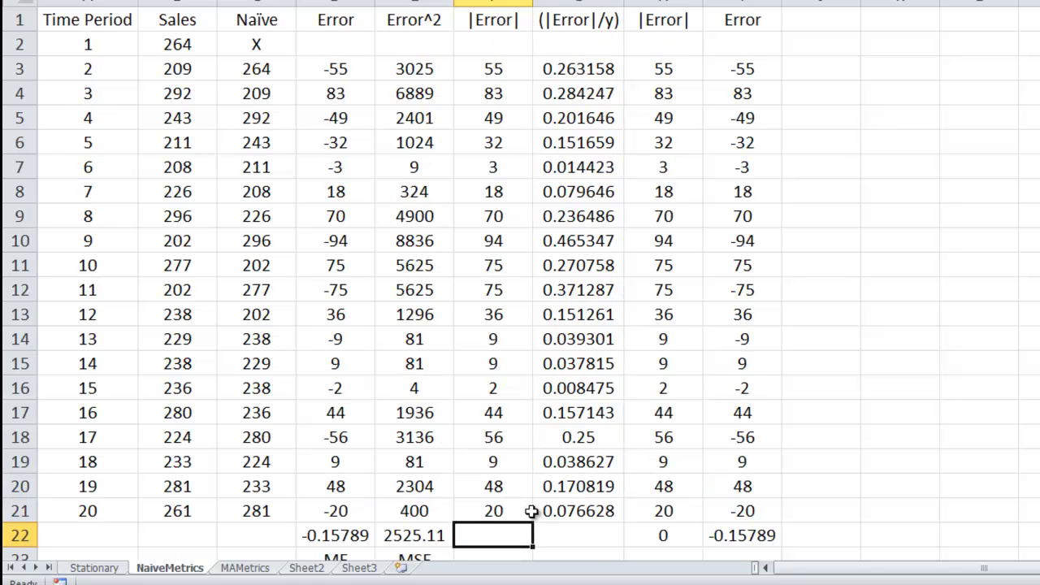
scroll(509, 538, down, 1)
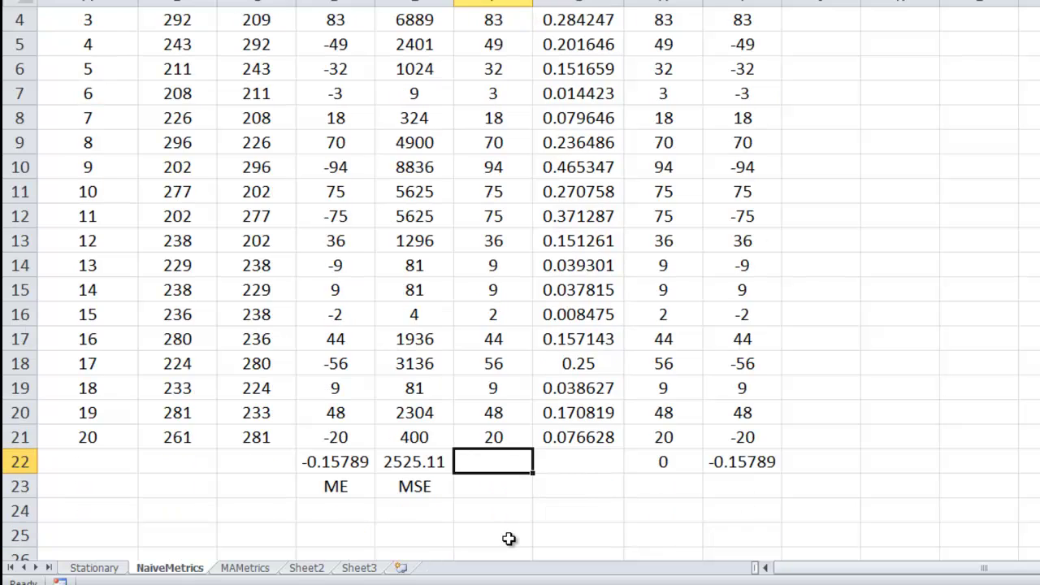
click(485, 487)
text(MAD)
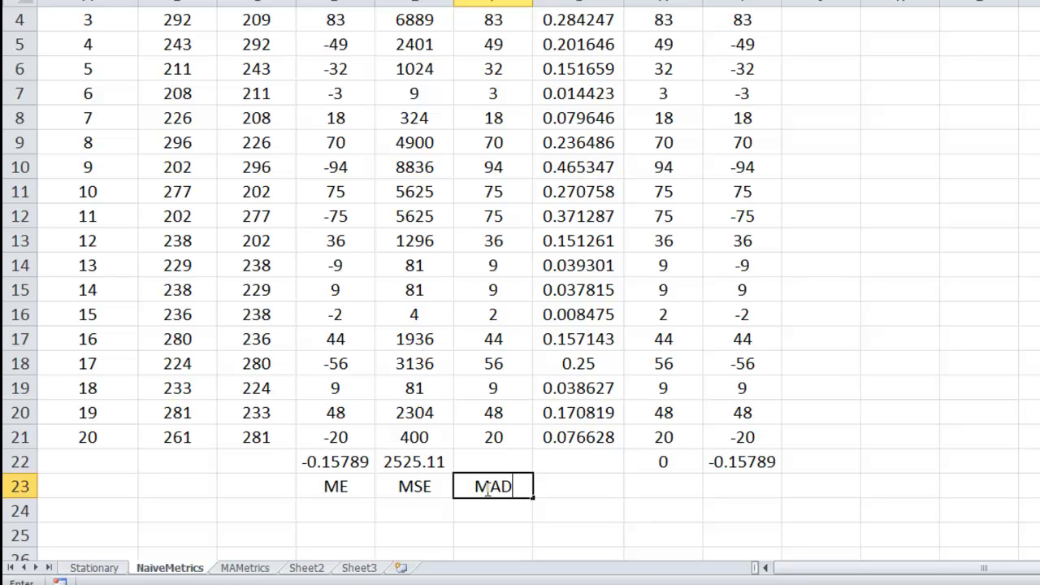
key(Return)
Step: Enter =AVERAGE(F3:F21) in F22, giving 41.4211
key(Up)
key(Up)
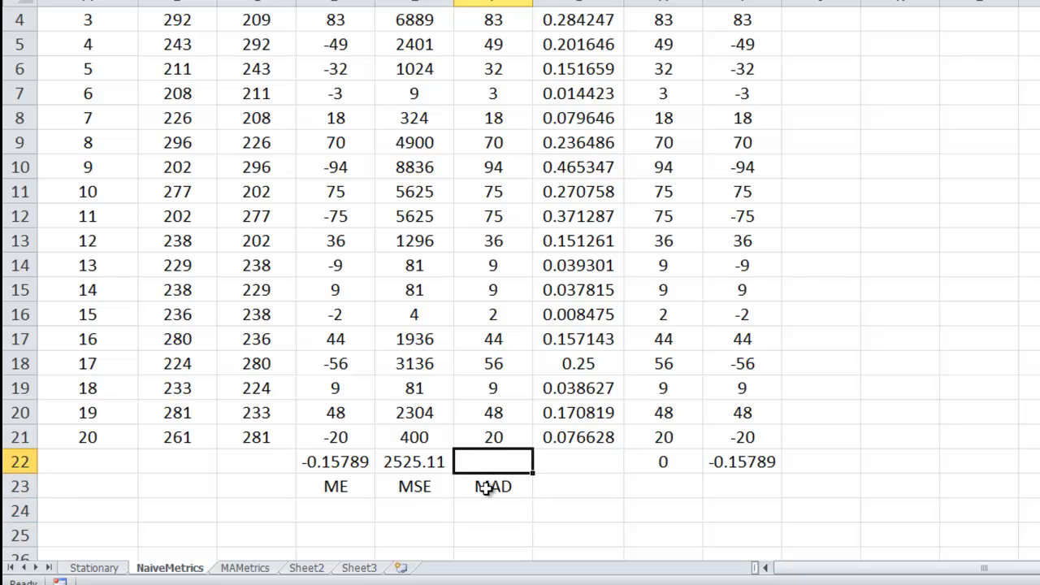
text(=average(i)
key(BackSpace)
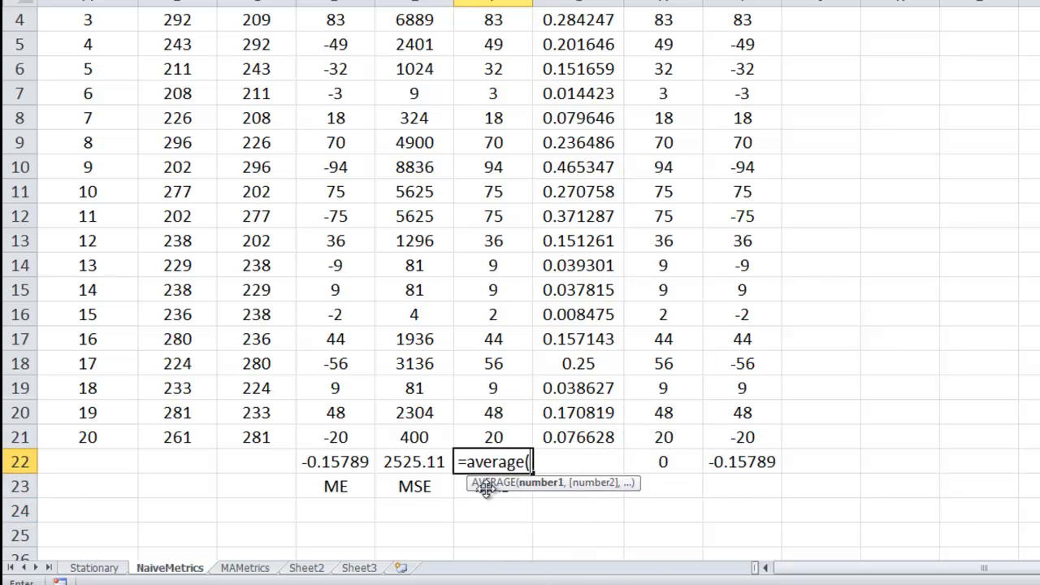
key(Up)
key(shift+Up)
key(shift+Up)
key(shift+Up)
key(shift+Up)
key(shift+Up)
key(shift+Up)
key(shift+Up)
key(shift+Up)
key(shift+Up)
key(shift+Up)
key(shift+Up)
key(shift+Up)
key(shift+Up)
key(shift+Up)
key(shift+Up)
key(shift+Up)
key(shift+Up)
key(shift+Up)
key(shift+Up)
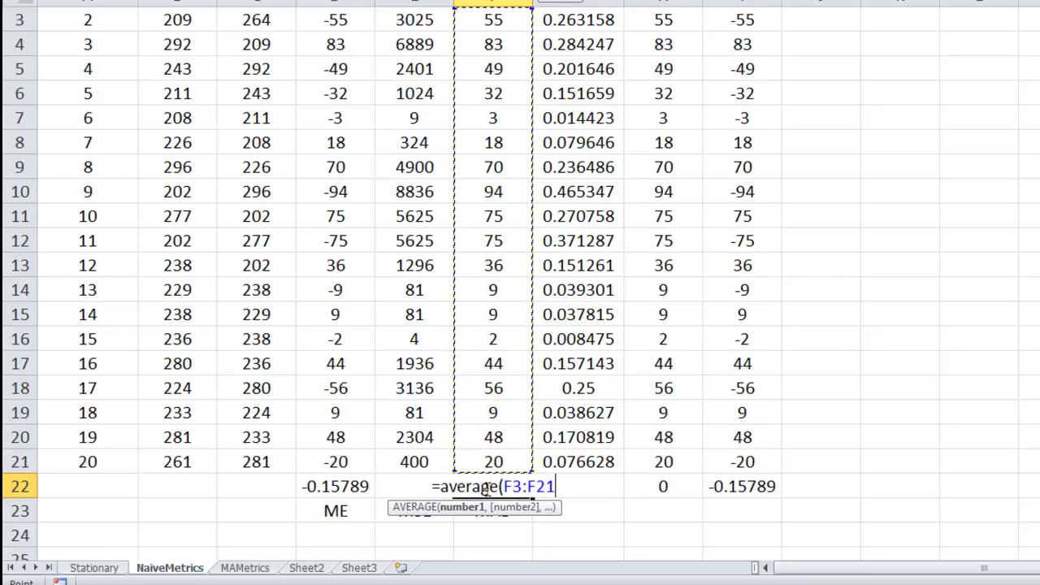
key(shift+Down)
text())
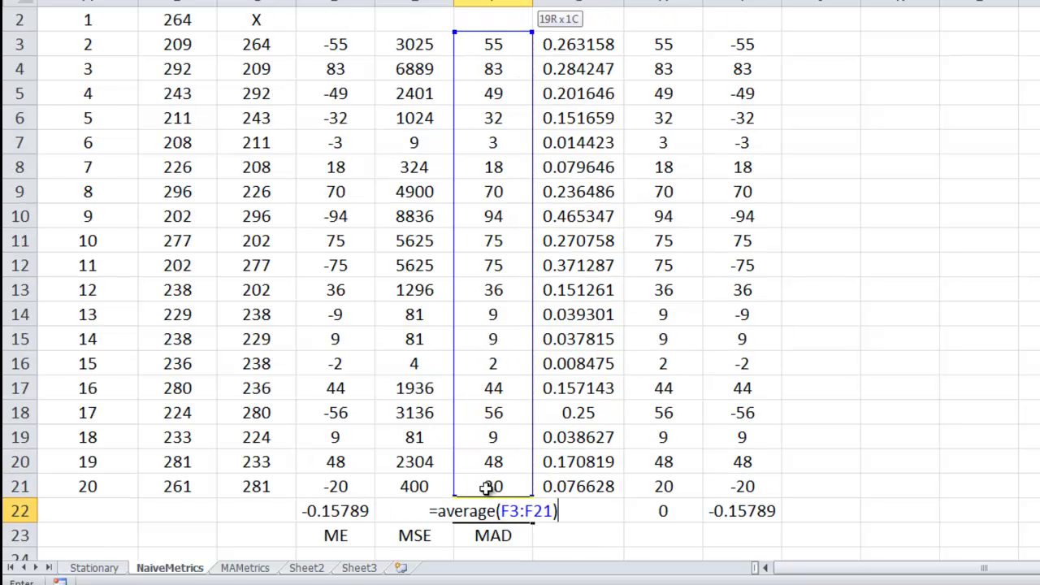
key(Return)
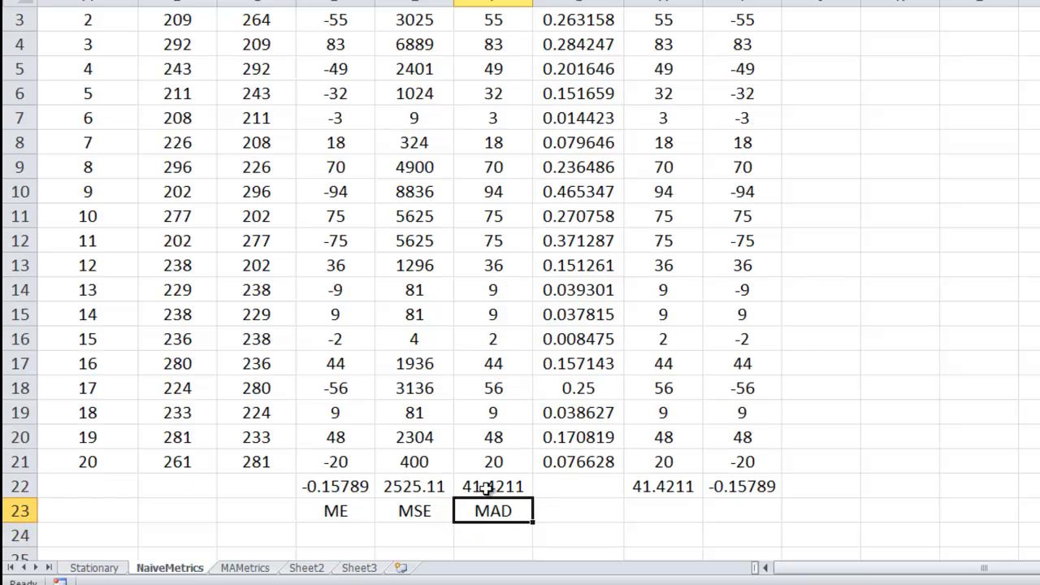
Step: Step through the row 22–23 summary cells to check the labels and averages
key(Right)
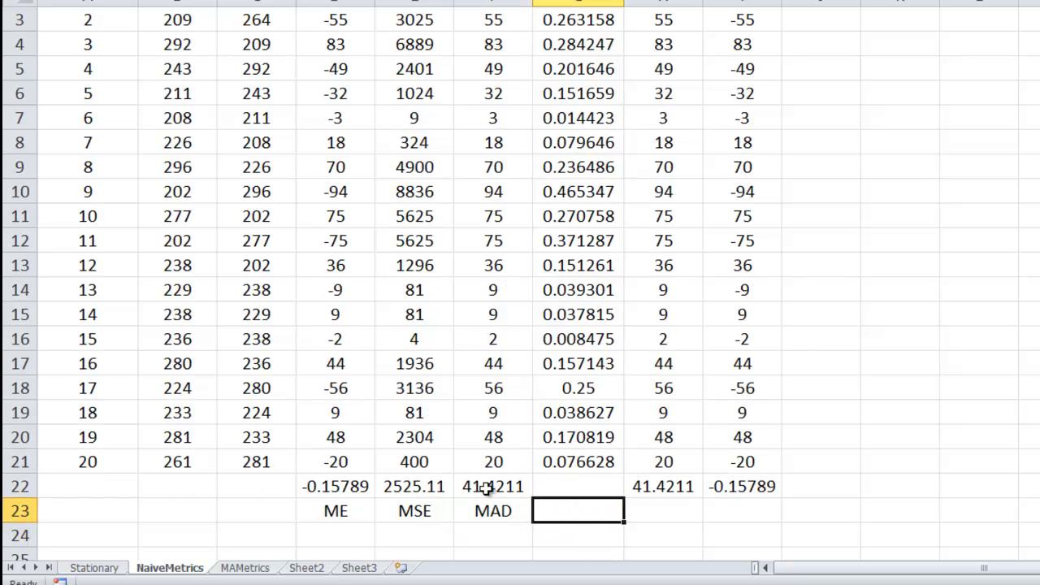
key(Up)
key(Left)
key(Left)
key(Down)
key(Right)
key(Left)
key(Right)
key(Left)
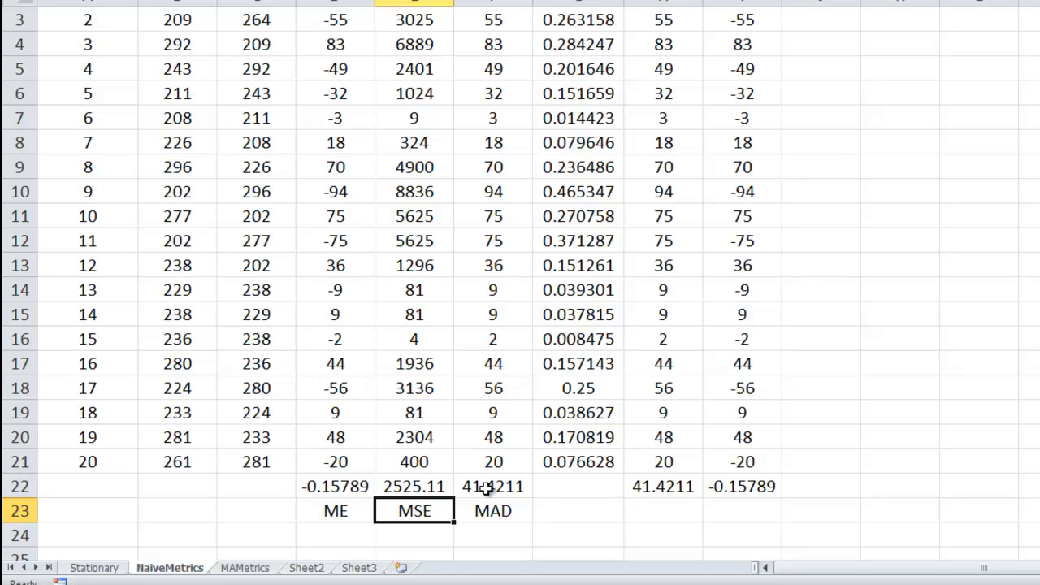
Step: Label G23 as MAPE and review the percentage error values above it
key(Right)
key(Right)
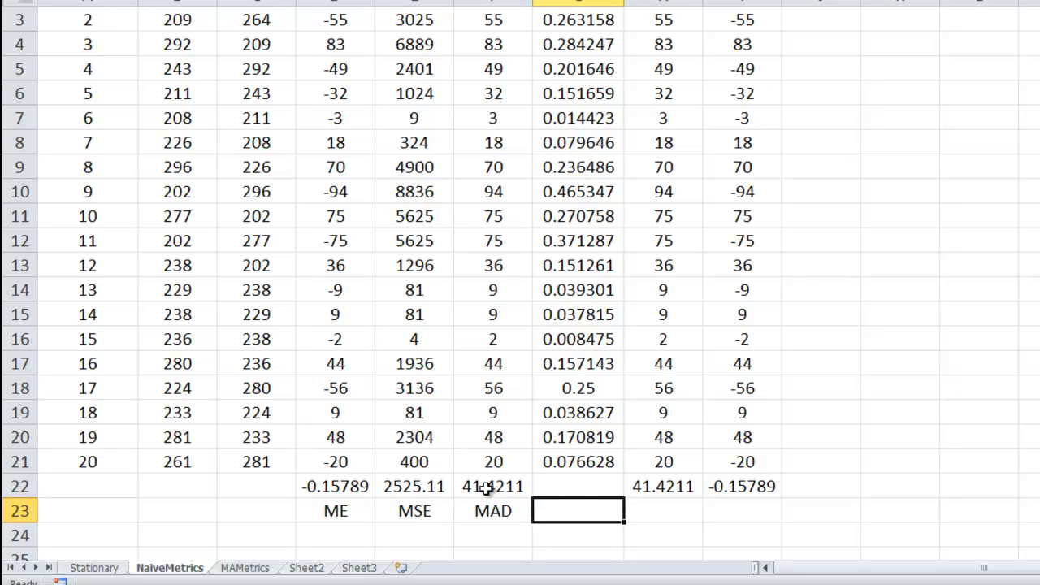
text(MAPE)
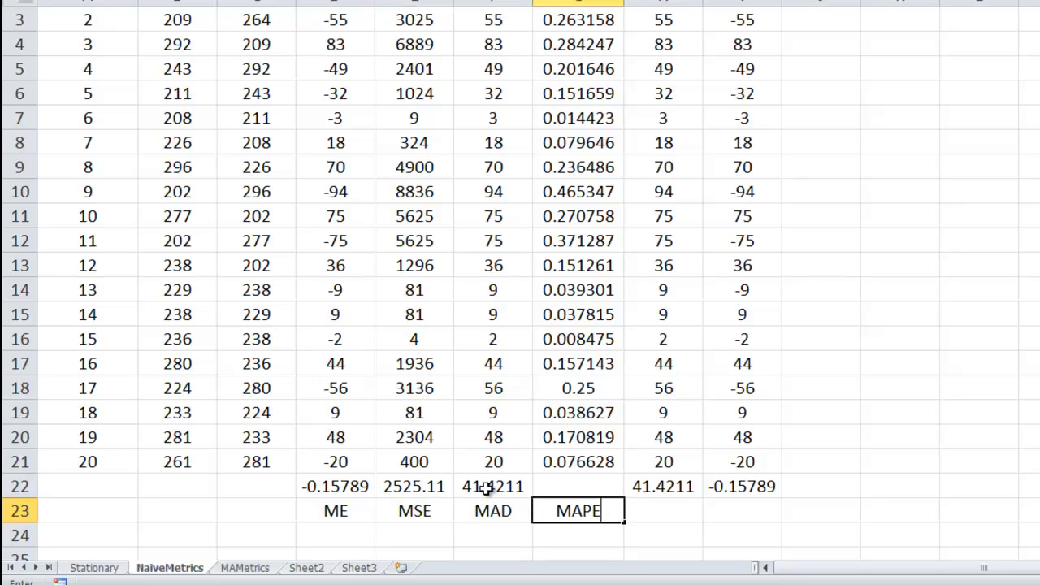
key(Return)
key(Up)
key(Up)
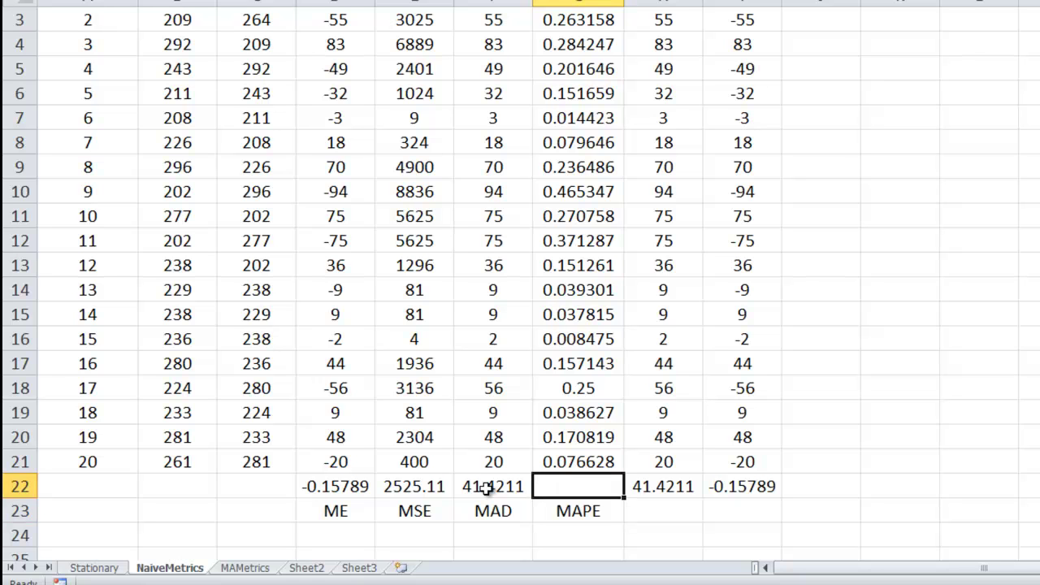
key(Up)
key(Up)
key(Up)
key(Up)
key(Up)
key(Up)
key(Up)
key(Up)
key(Up)
key(Up)
key(Up)
key(Up)
key(Up)
key(Up)
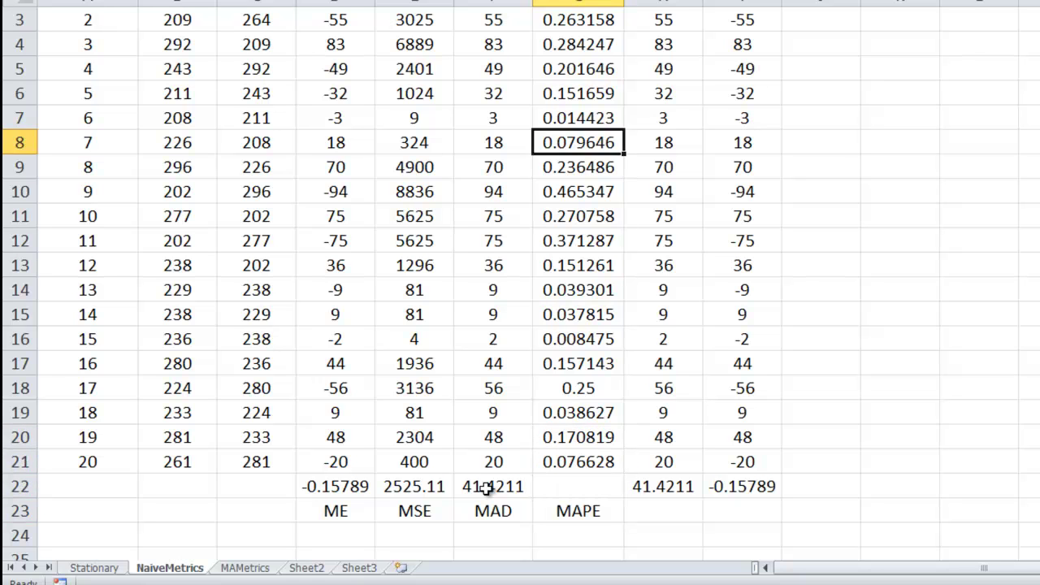
key(Up)
key(Up)
key(Up)
key(Up)
key(Up)
key(Up)
key(Down)
key(Down)
key(Down)
key(Down)
key(Down)
key(Down)
key(Down)
key(Down)
key(Down)
key(Down)
key(Down)
key(Down)
key(Down)
key(Down)
key(Down)
key(Down)
key(Down)
key(Down)
key(Down)
key(Down)
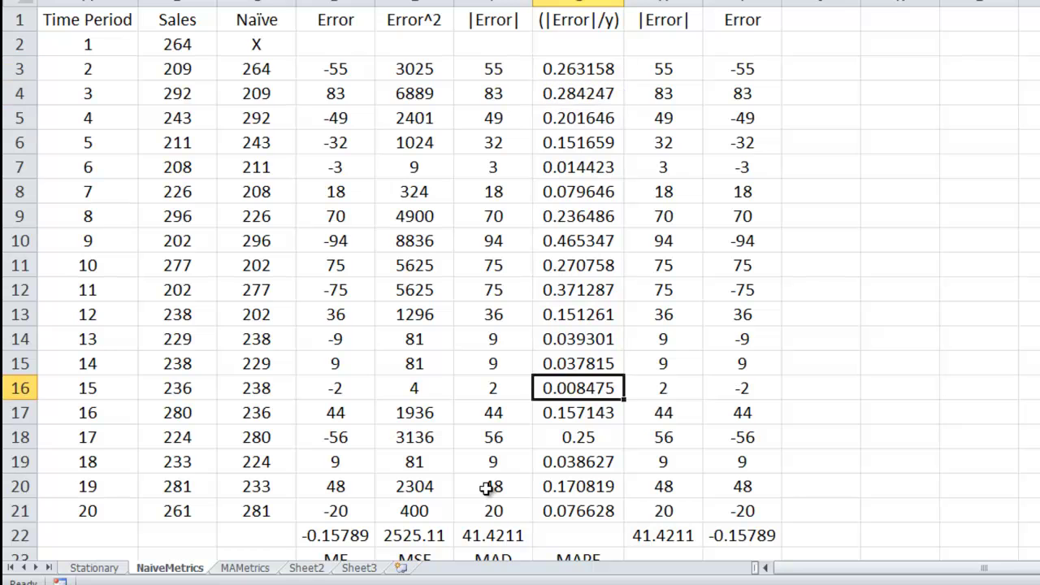
key(Up)
key(Up)
key(Up)
key(Up)
key(Up)
key(Down)
key(Down)
key(Down)
key(Down)
key(Down)
Step: Enter =AVERAGE(G3:G21) in G22 for the MAPE
text(=averag)
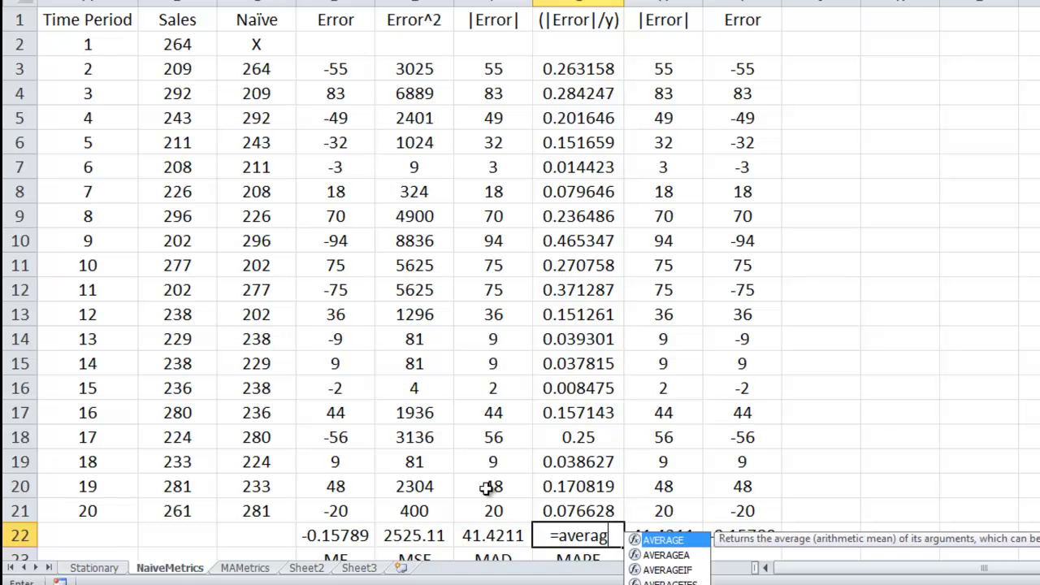
text(e()
key(Up)
key(shift+Up)
key(shift+Up)
key(shift+Up)
key(shift+Up)
key(shift+Up)
key(shift+Up)
key(shift+Up)
key(shift+Up)
key(shift+Up)
key(shift+Up)
key(shift+Up)
key(shift+Up)
key(shift+Up)
key(shift+Up)
key(shift+Up)
key(shift+Up)
key(shift+Up)
key(shift+Up)
text())
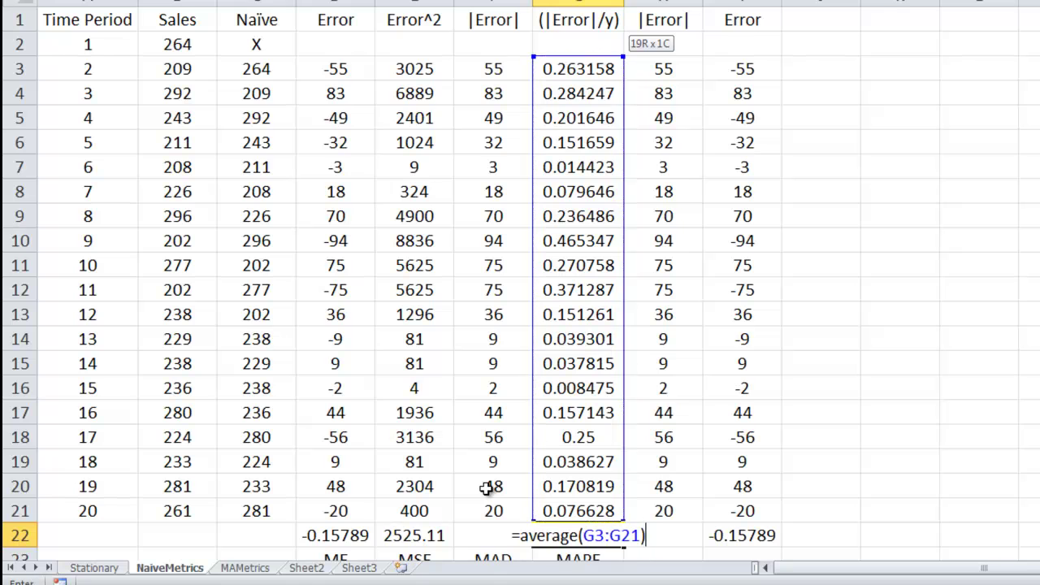
key(Return)
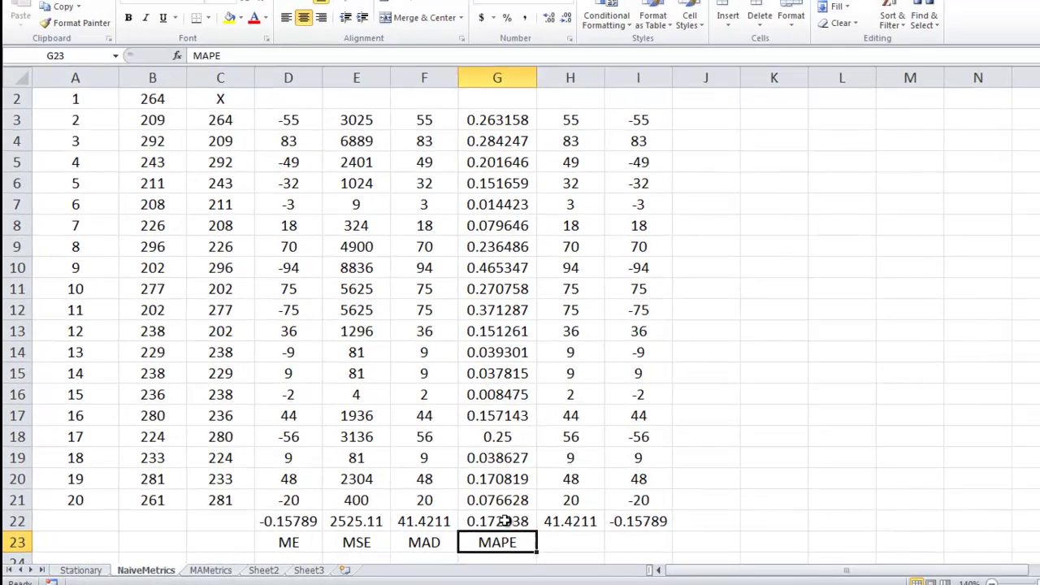
Step: Format G3:G22 as two-decimal percentages, showing MAPE as 17.20%
click(586, 510)
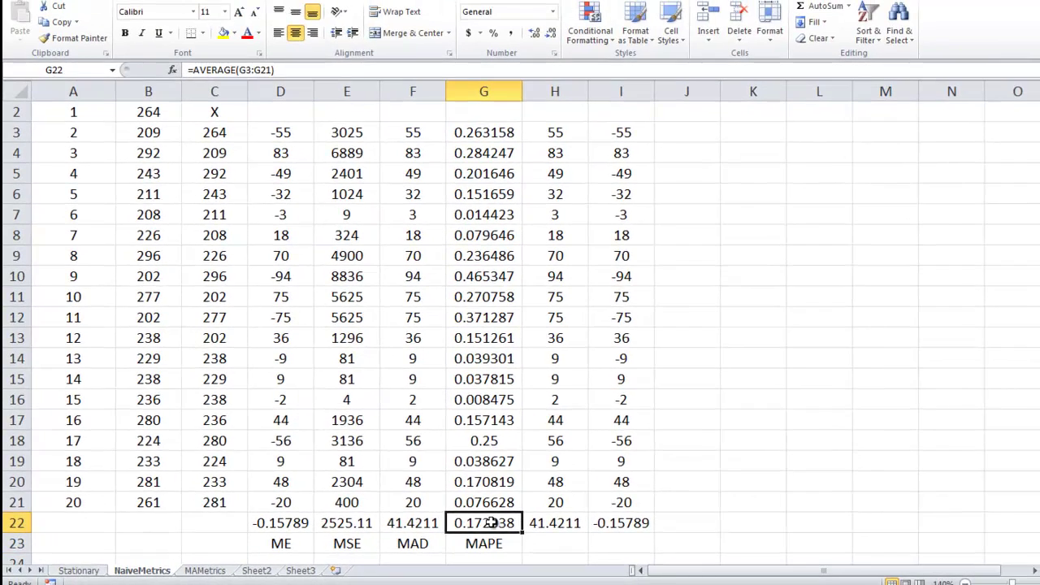
key(shift+Up)
key(shift+Up)
key(shift+Up)
key(shift+Up)
key(shift+Up)
key(shift+Up)
key(shift+Up)
key(shift+Up)
key(shift+Up)
key(shift+Up)
key(shift+Up)
key(shift+Up)
key(shift+Up)
key(shift+Up)
key(shift+Up)
key(shift+Up)
key(shift+Up)
key(shift+Up)
key(shift+Up)
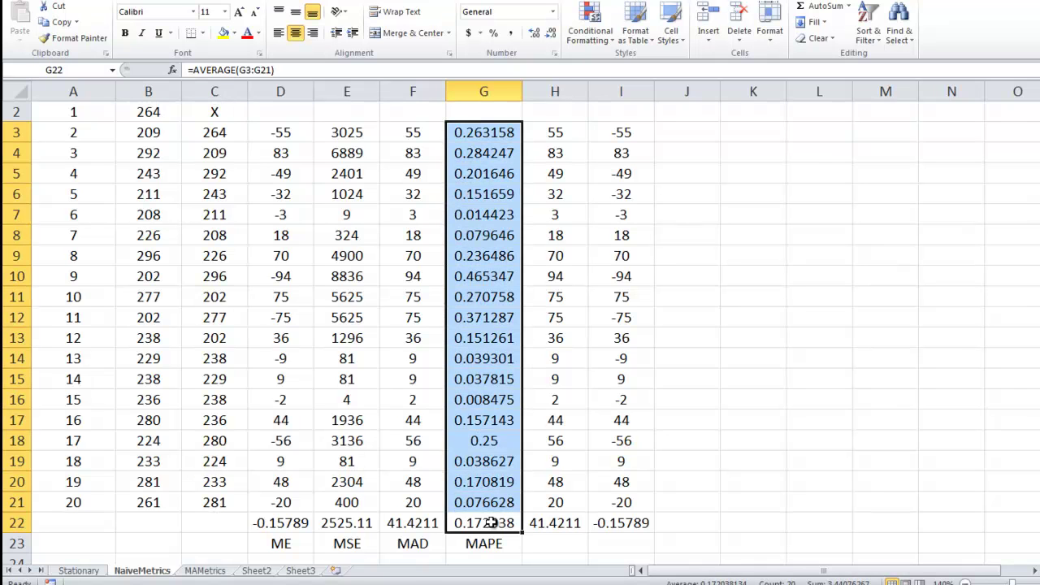
click(493, 32)
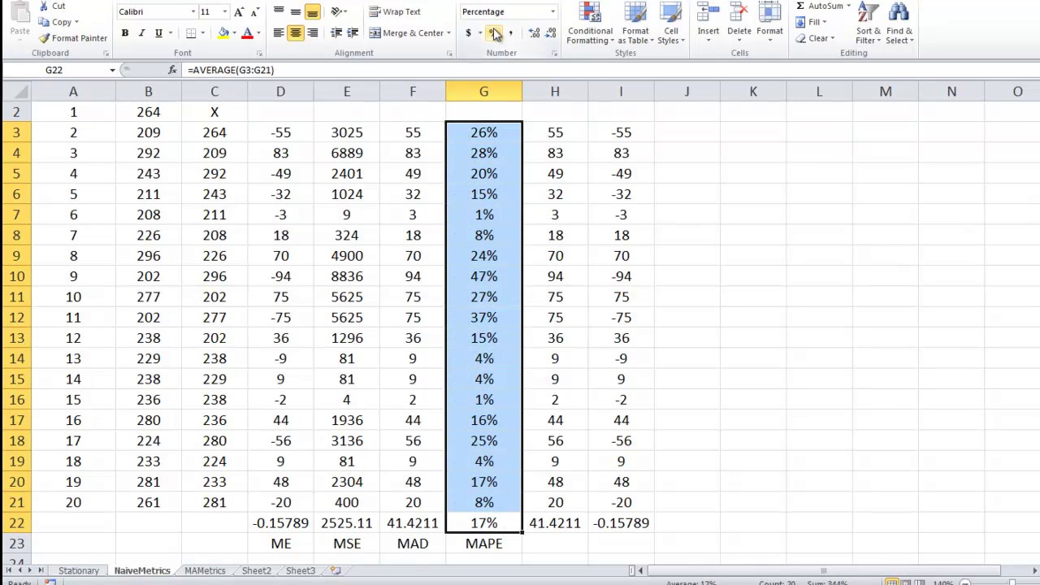
click(535, 32)
click(535, 33)
click(487, 520)
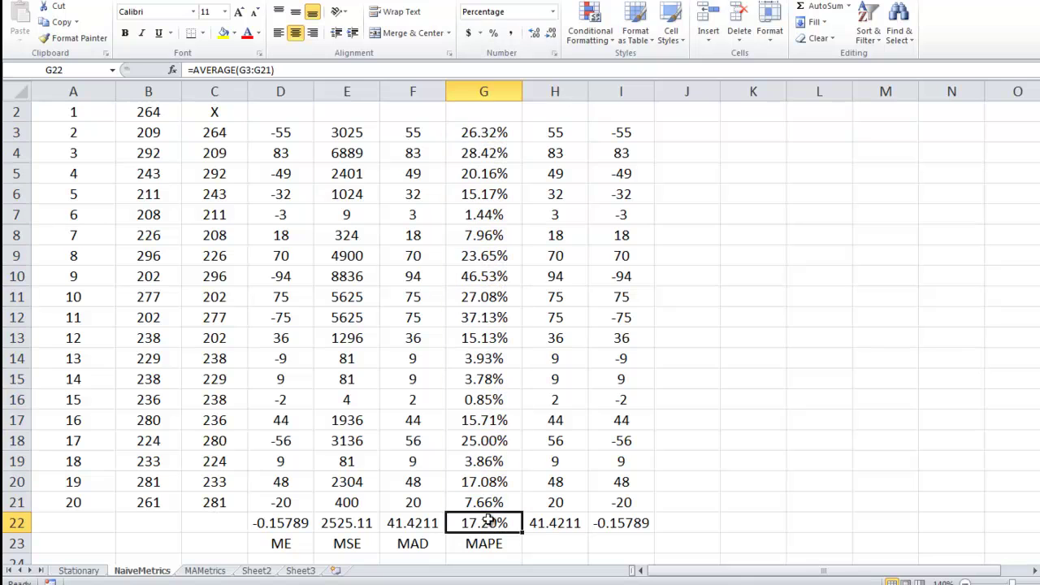
Step: Label H23 as LAD under the second absolute-error column
scroll(559, 545, up, 1)
click(557, 542)
scroll(558, 559, down, 1)
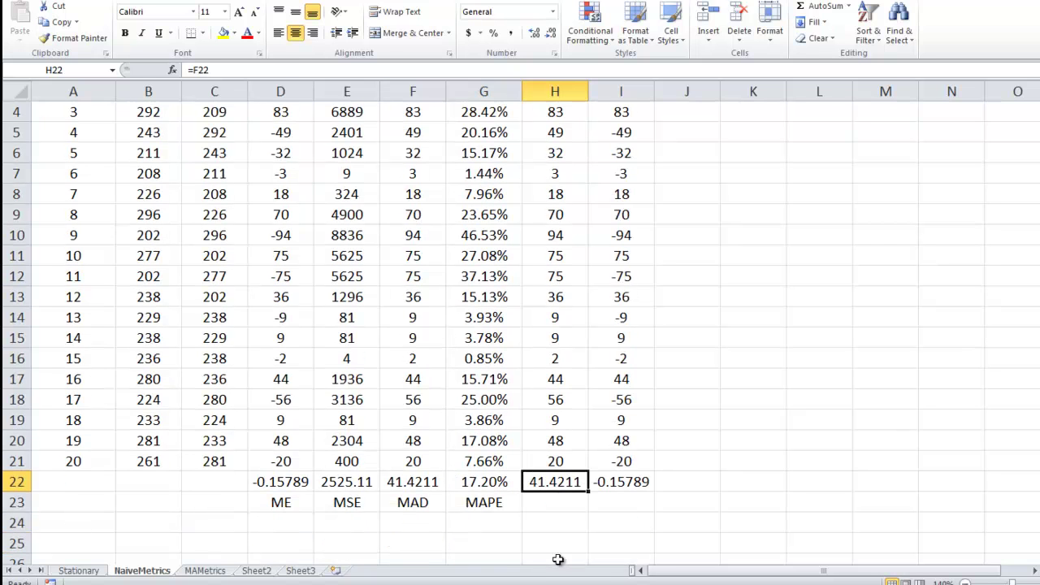
click(557, 503)
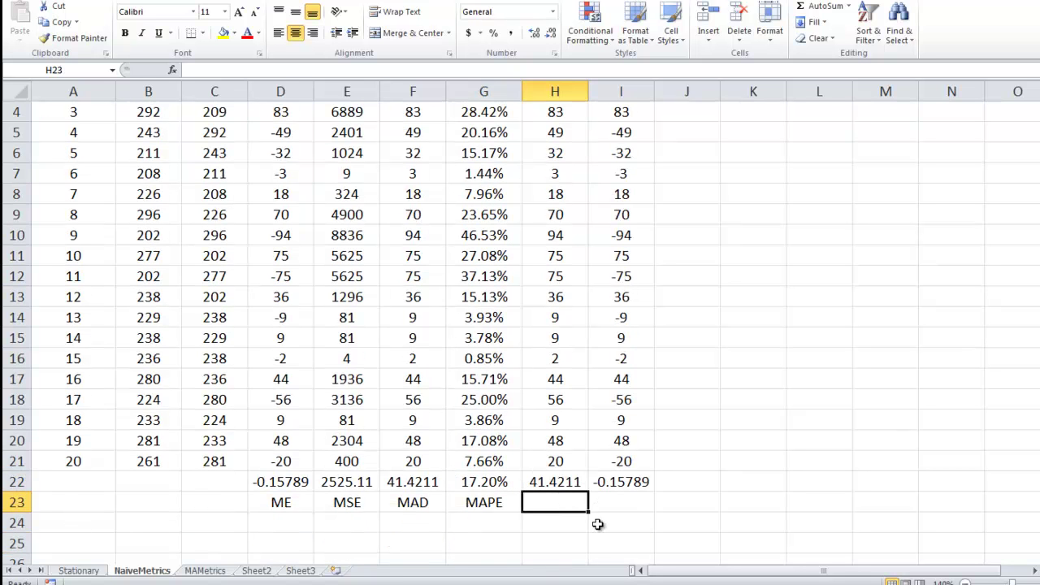
text(LAD)
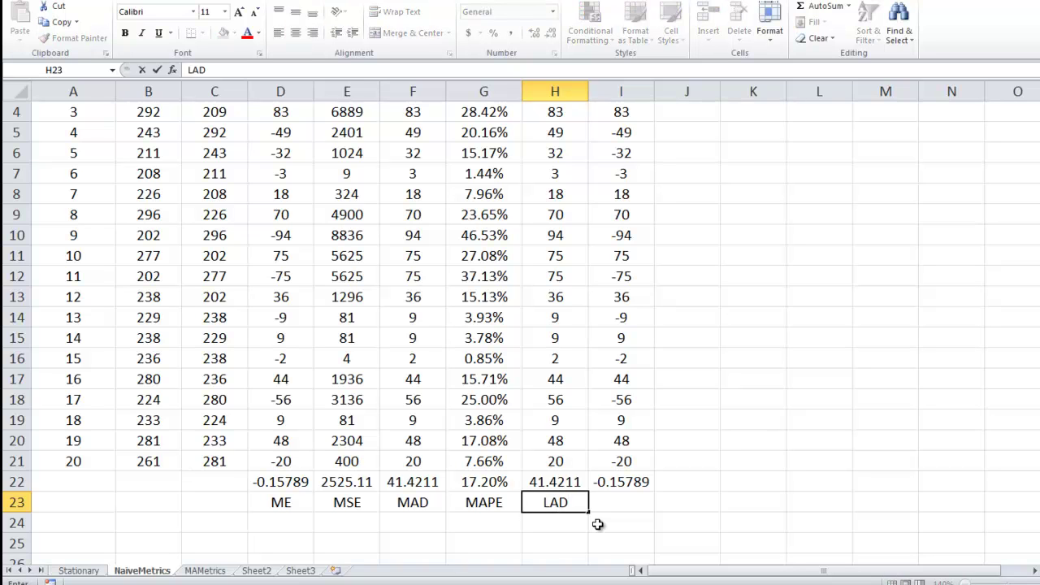
key(Return)
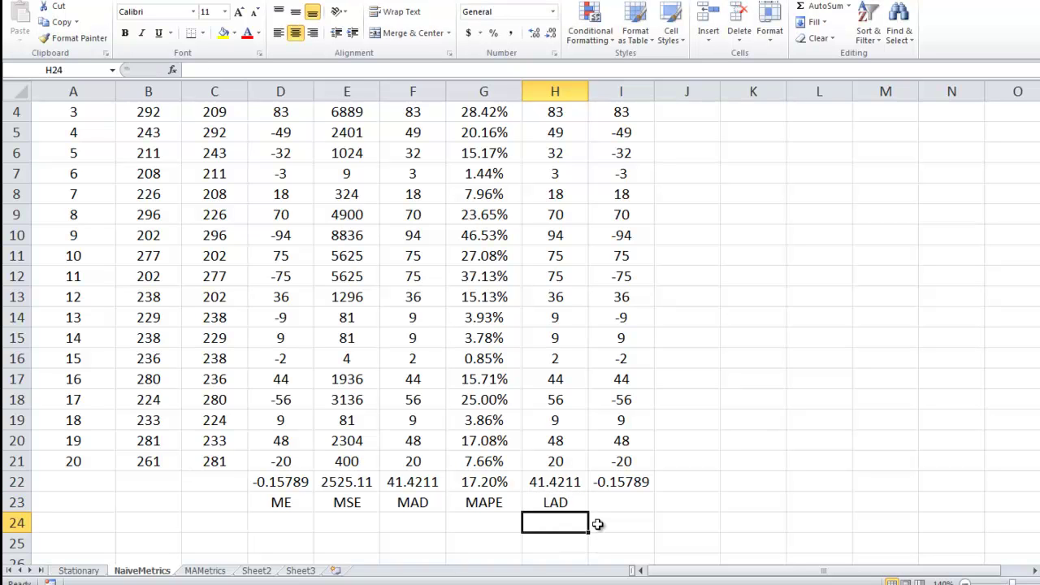
Step: Enter =MAX(H3:H21) in H22, giving a LAD of 94
key(Up)
key(Up)
text(=a)
key(BackSpace)
text(max()
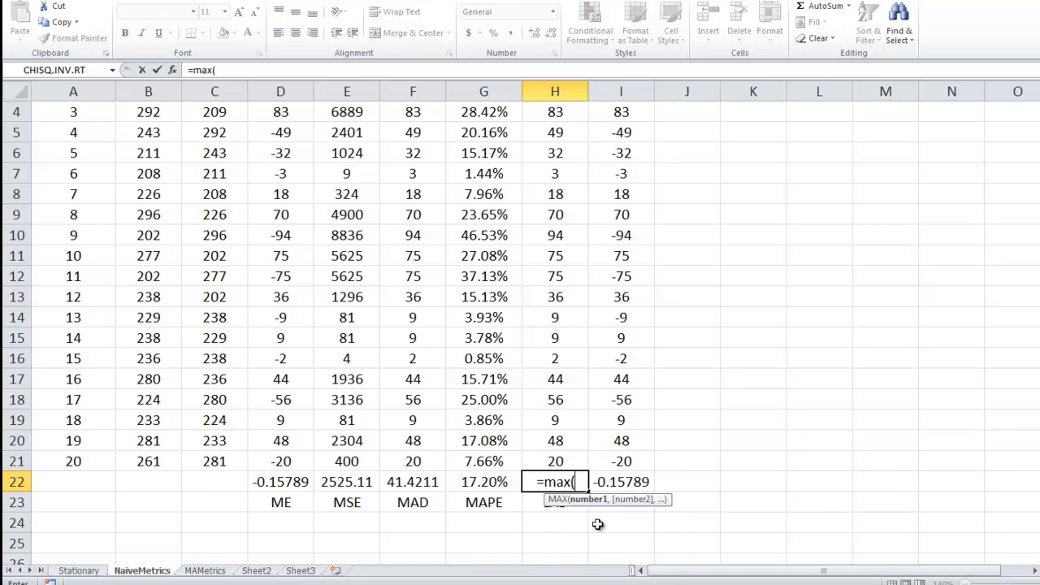
key(Up)
key(Up)
key(shift+Down)
key(shift+Up)
key(shift+Up)
key(shift+Up)
key(shift+Up)
key(shift+Up)
key(shift+Up)
key(shift+Up)
key(shift+Up)
key(shift+Up)
key(shift+Up)
key(shift+Up)
key(shift+Up)
key(shift+Up)
key(shift+Up)
key(shift+Up)
key(shift+Up)
key(shift+Up)
key(shift+Up)
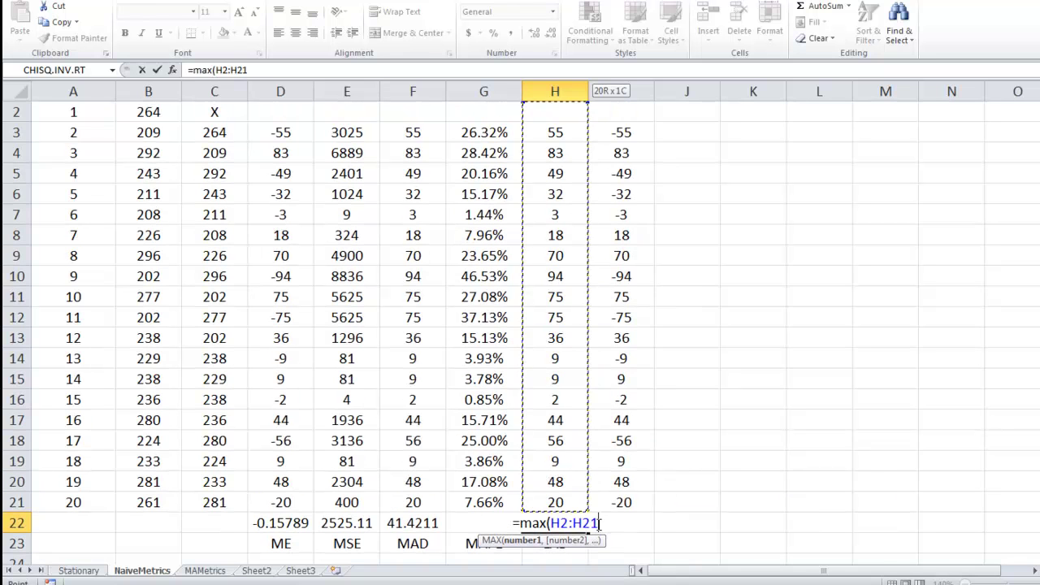
key(shift+Down)
scroll(596, 522, up, 1)
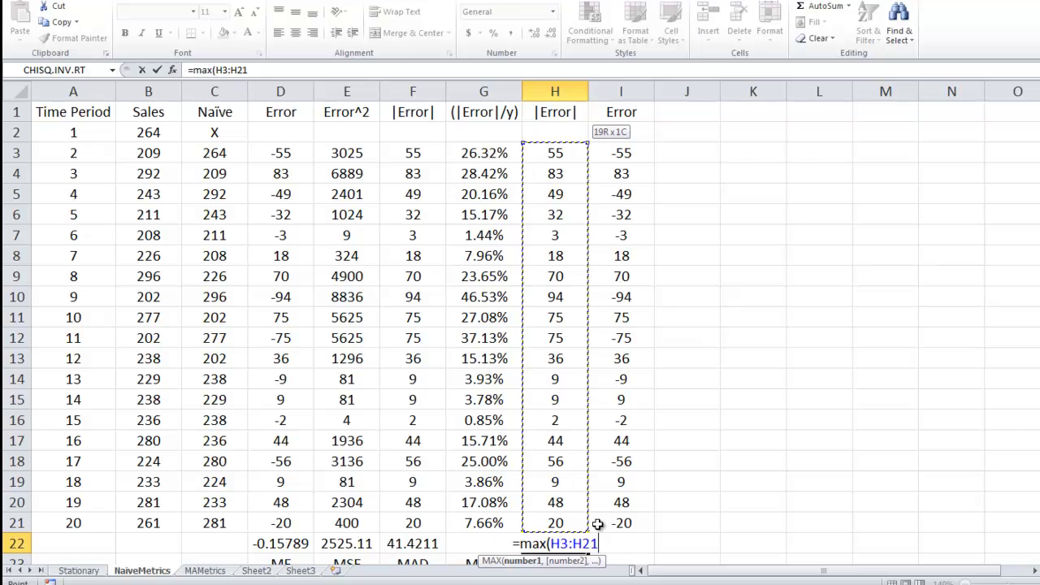
text())
key(Return)
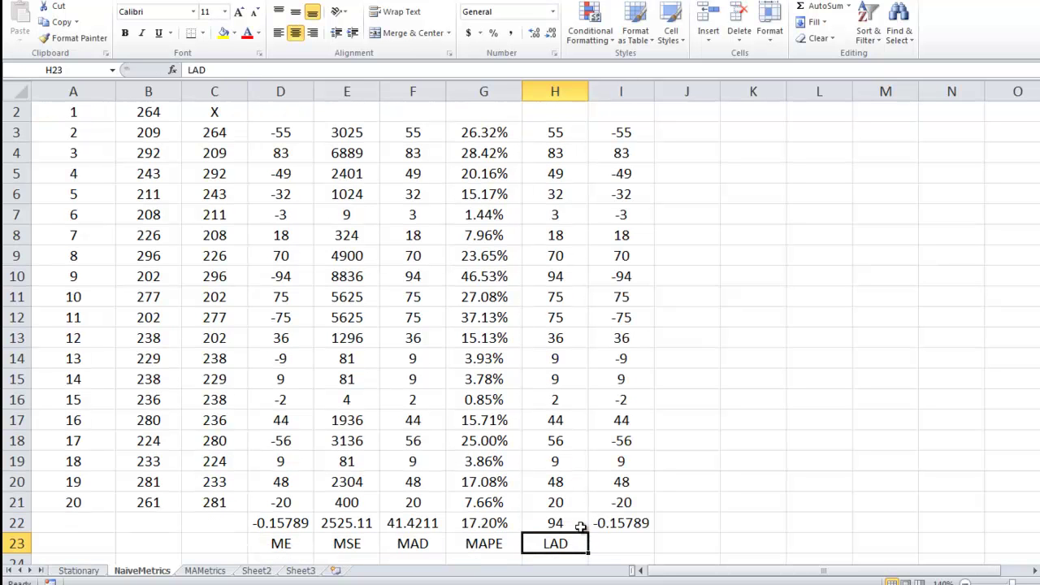
click(582, 525)
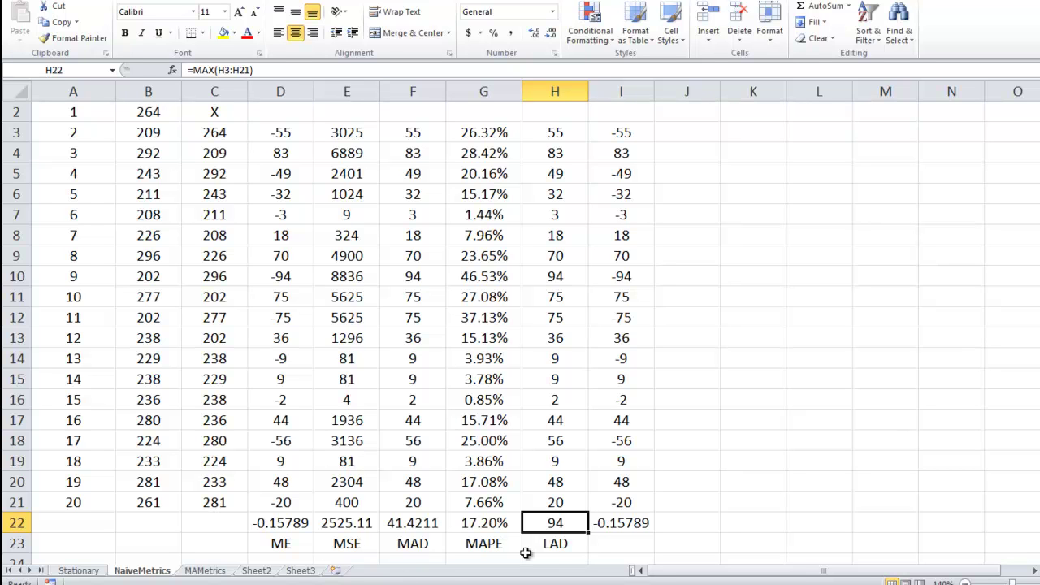
Step: Label I23 as CFE under the last Error column
click(592, 544)
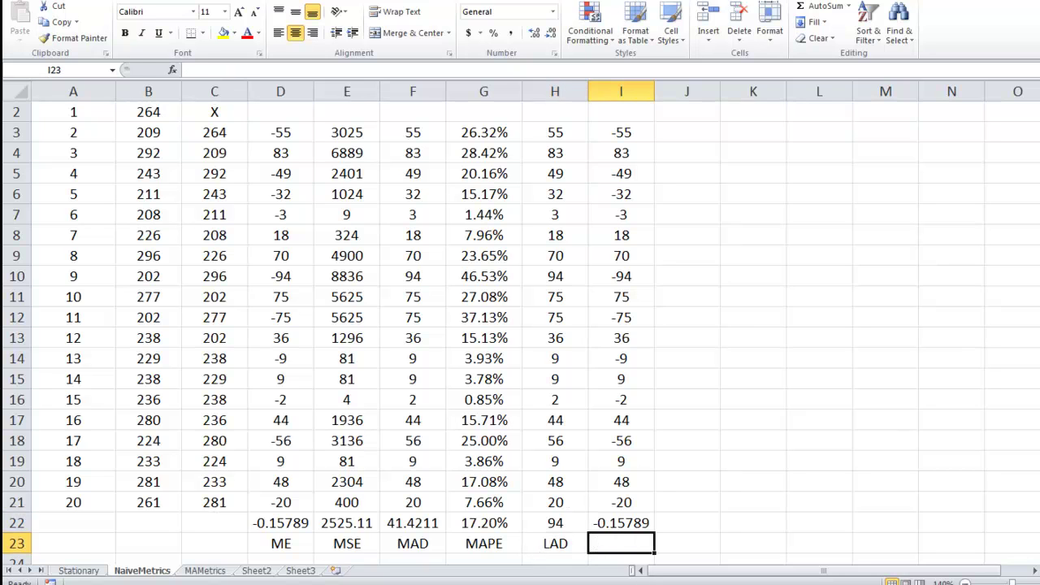
text(CFE)
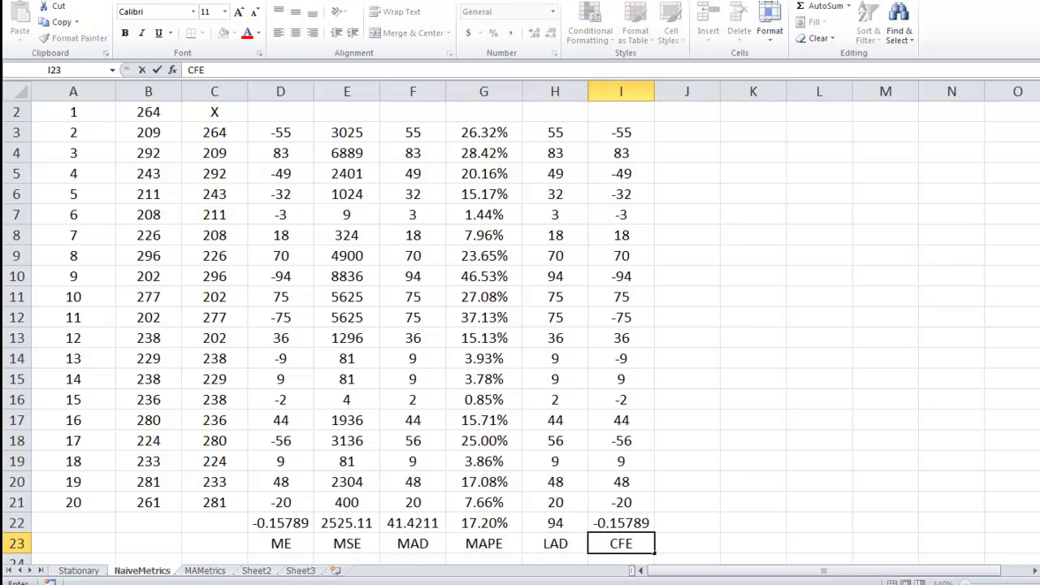
key(Return)
Step: Enter =SUM(I3:I21) in I22, giving a CFE of -3
key(Up)
key(Up)
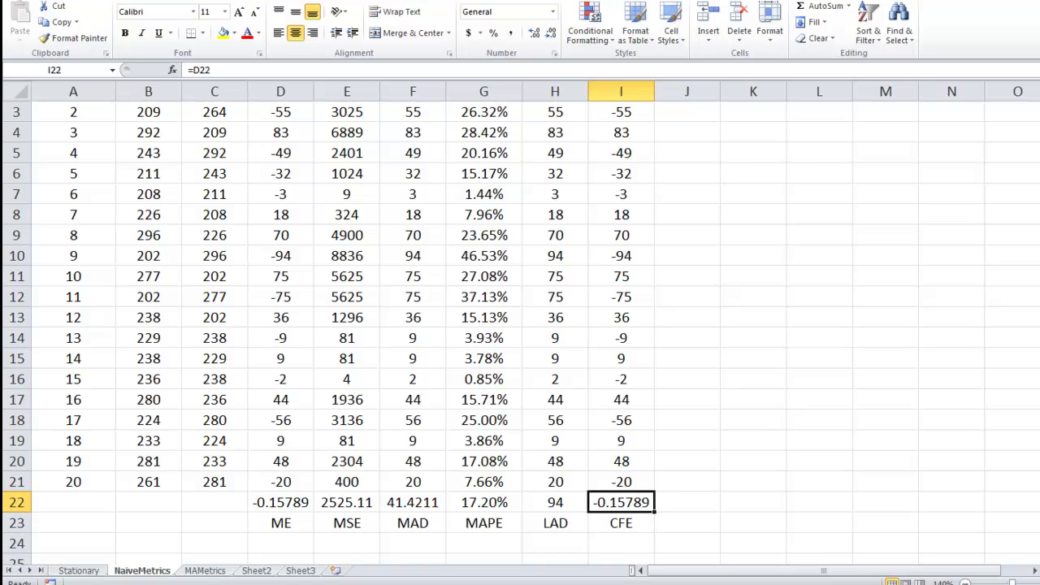
text(=)
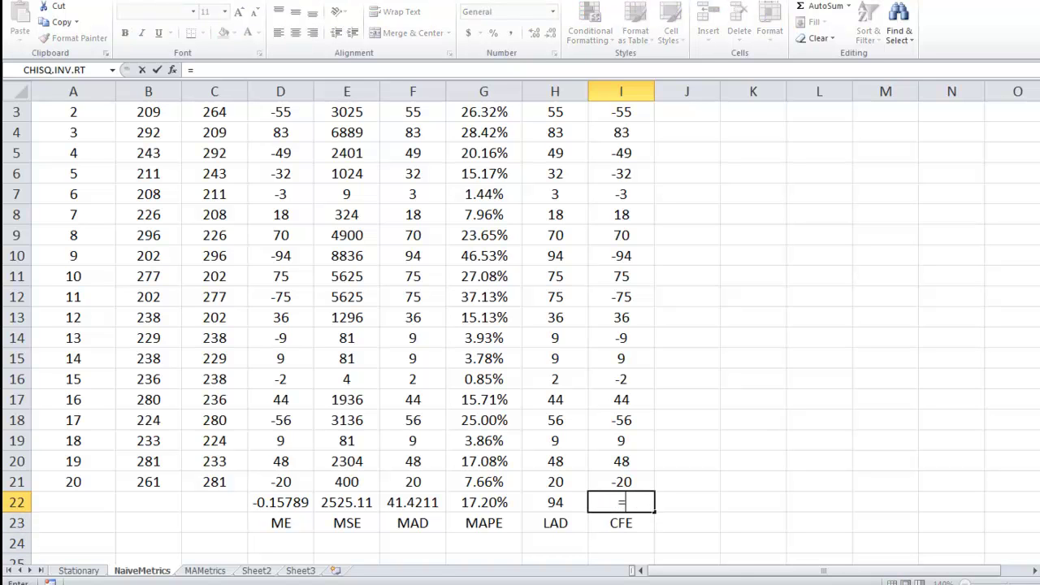
text(a)
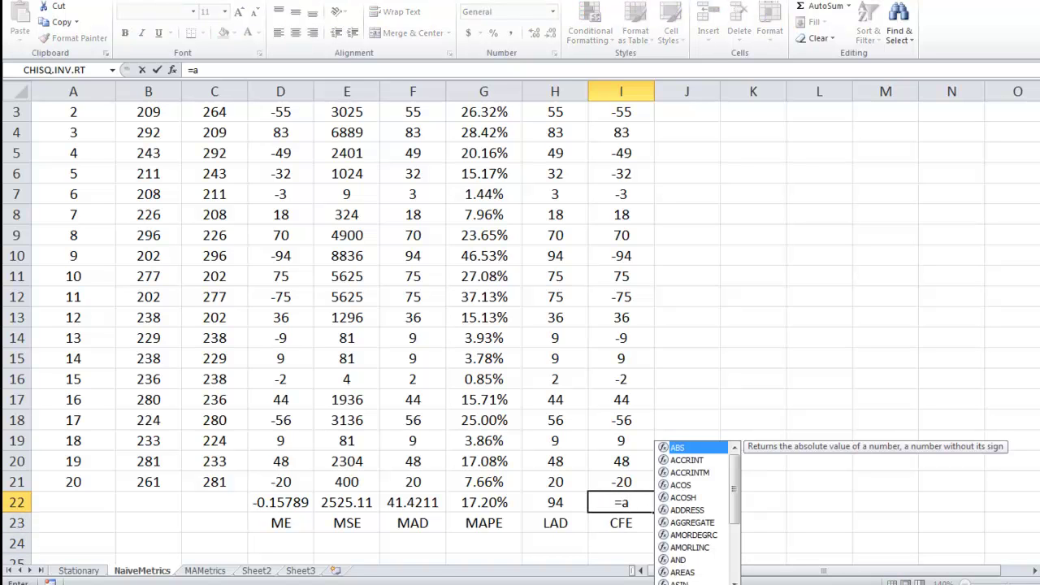
key(BackSpace)
text(sum()
key(Up)
key(shift+Up)
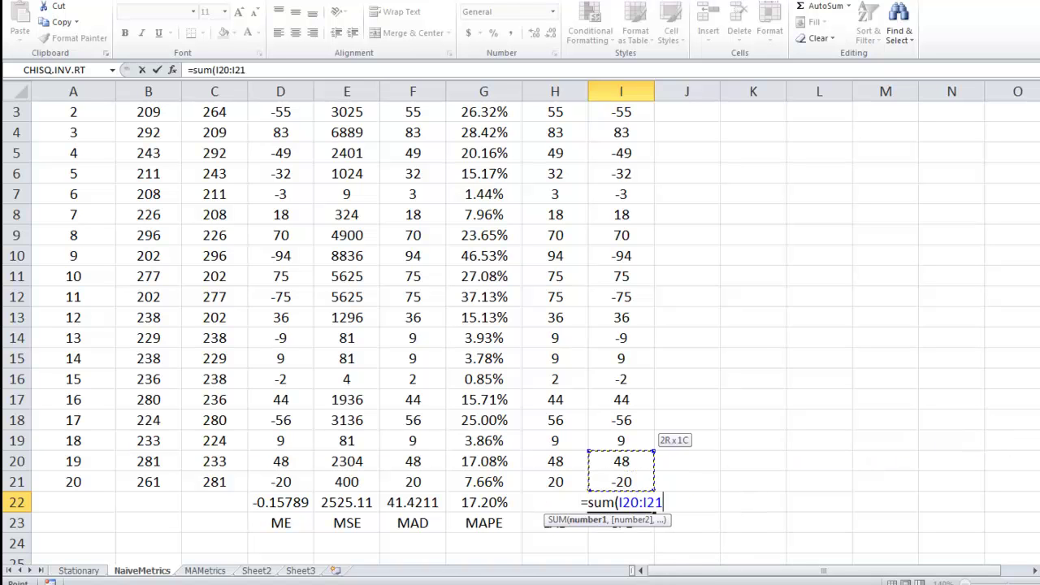
key(shift+Up)
key(shift+Up)
key(shift+Up)
key(shift+Up)
key(shift+Up)
key(shift+Up)
key(shift+Up)
key(shift+Up)
key(shift+Up)
key(shift+Up)
key(shift+Up)
key(shift+Up)
key(shift+Up)
key(shift+Up)
key(shift+Up)
key(shift+Up)
key(shift+Up)
key(shift+Up)
key(shift+Down)
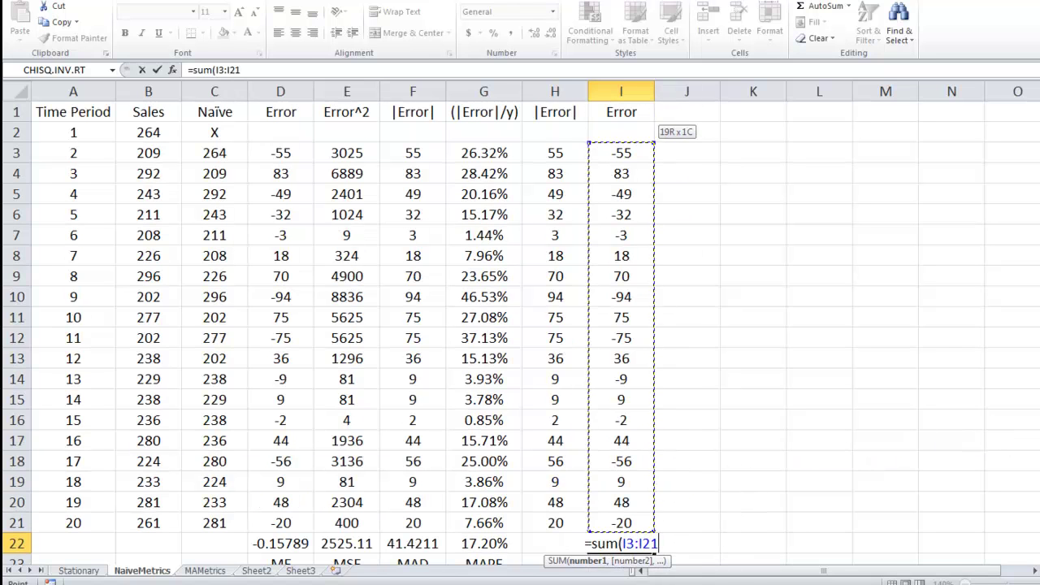
text())
key(Return)
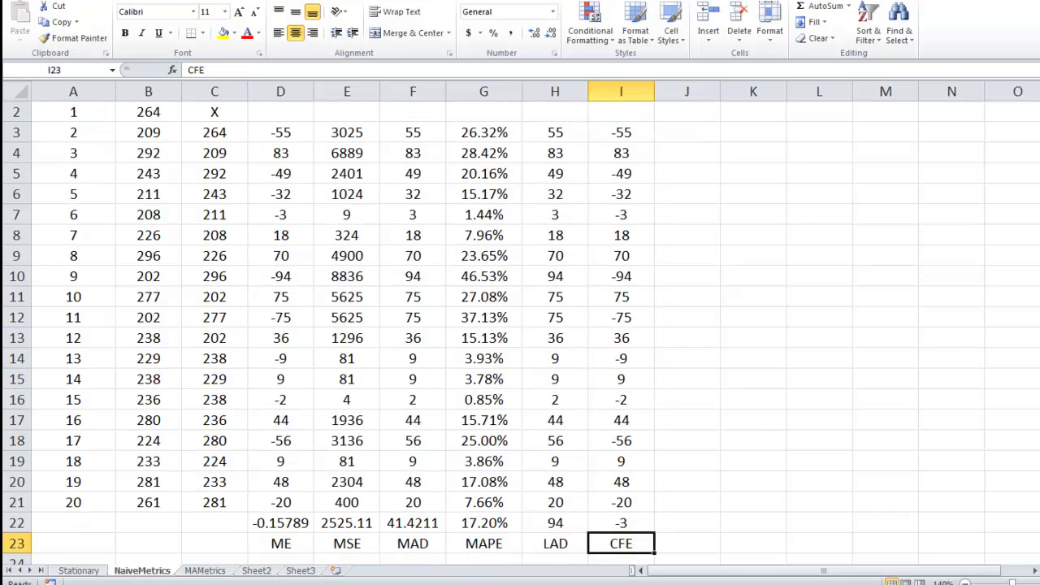
click(621, 523)
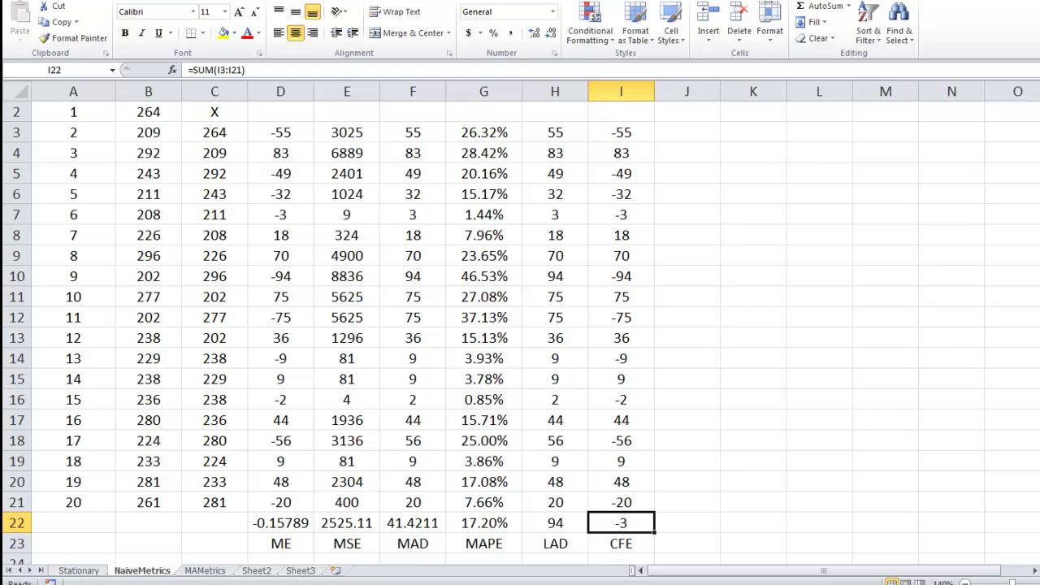
Step: Switch to the MAMetrics sheet
click(195, 573)
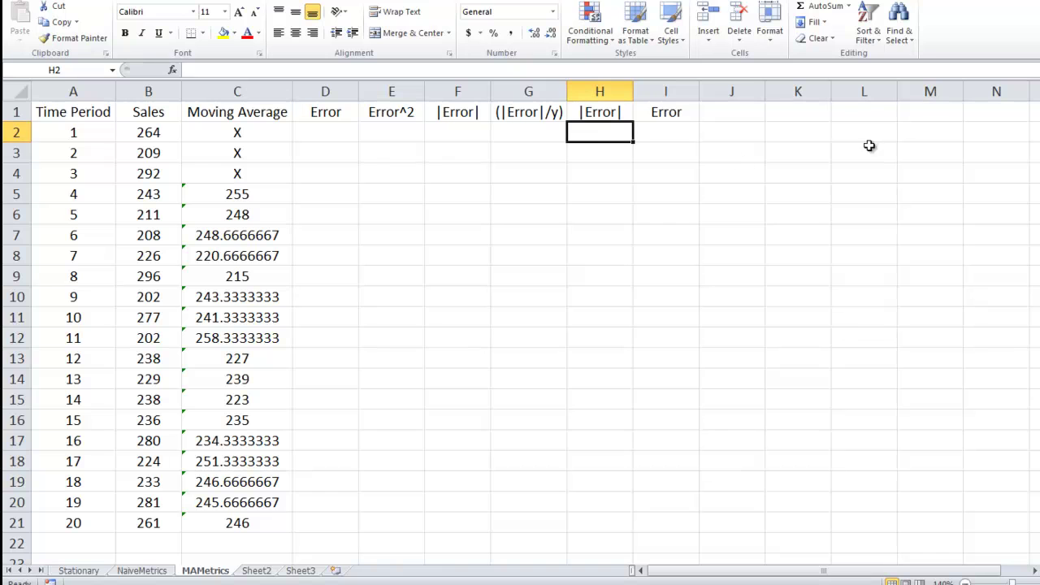
Step: Enter period 4's error =B5-C5 in D5, giving -12
click(317, 134)
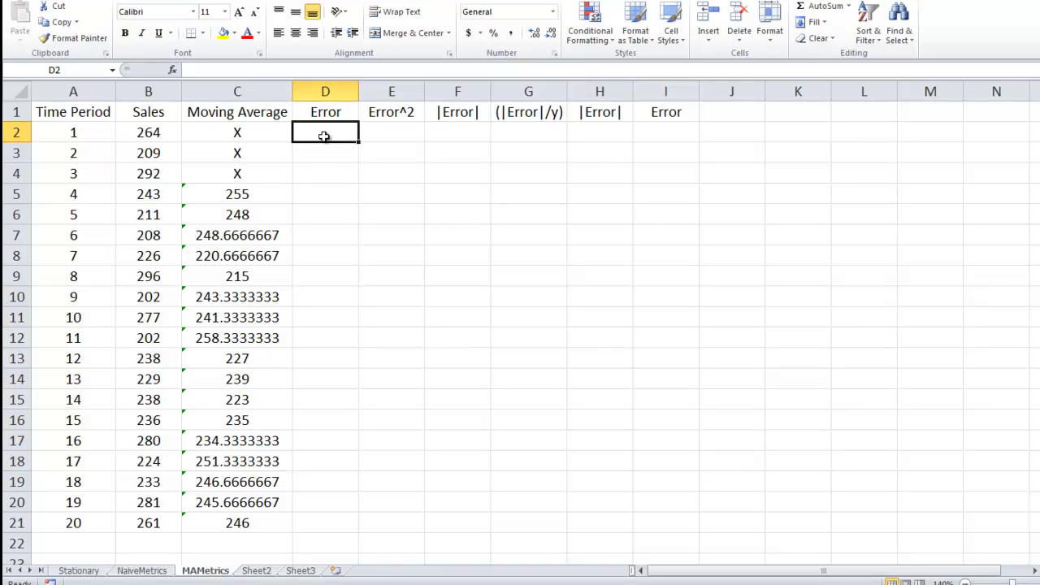
drag(325, 135, 330, 180)
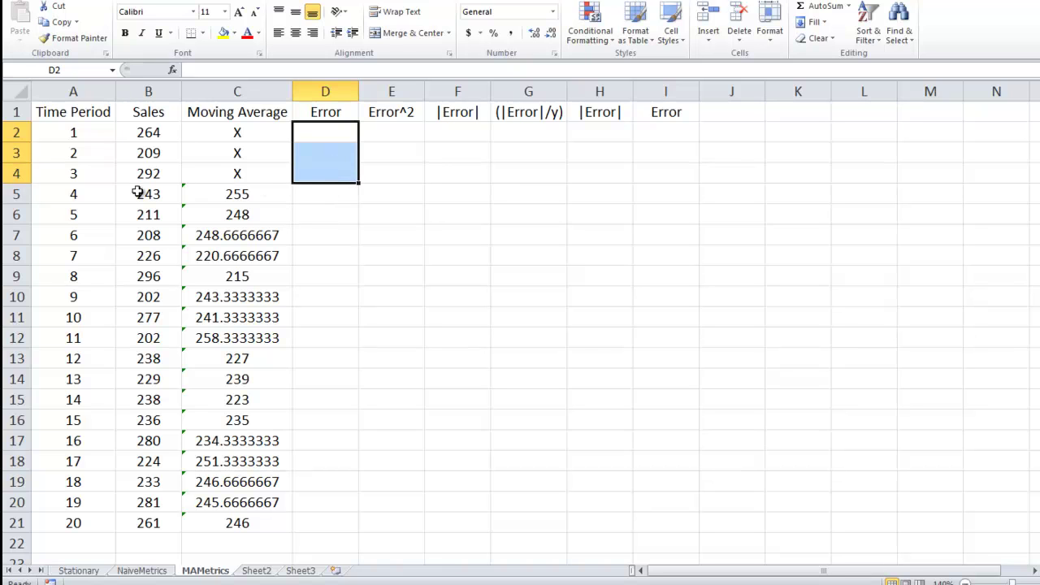
click(220, 193)
click(348, 192)
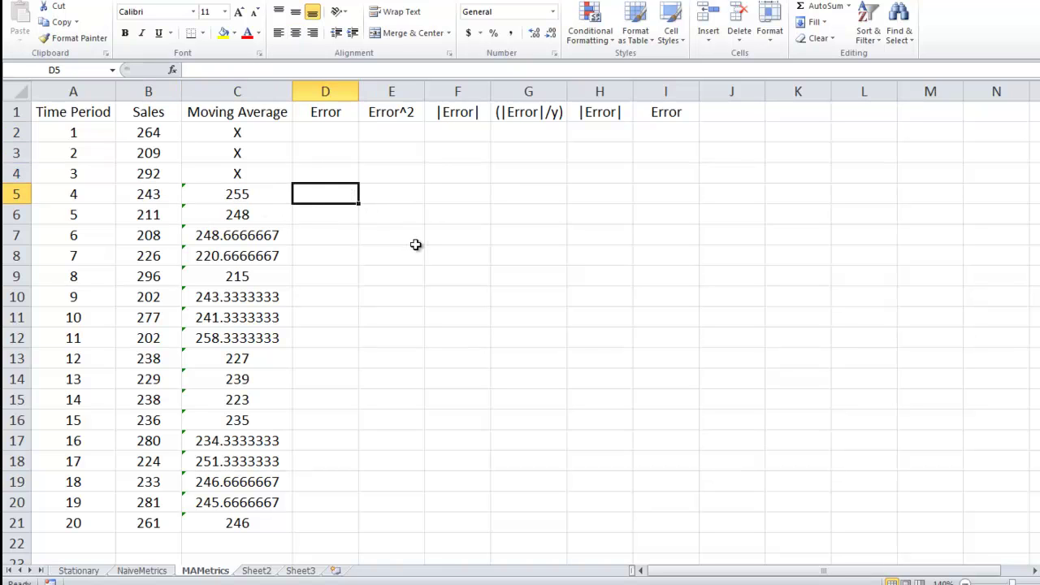
text(=)
key(Left)
key(Left)
text(-)
key(Left)
key(Return)
key(Up)
Step: Add the squared error =D5^2 (144) and absolute error =ABS(D5) (12)
key(Right)
text(=)
key(Left)
text(^2)
key(Tab)
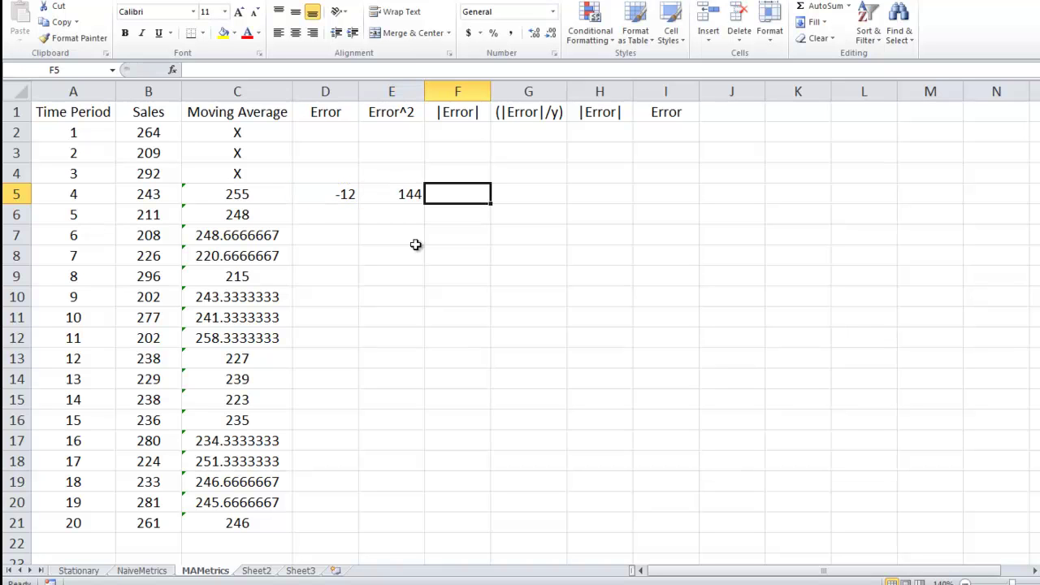
text(=abs()
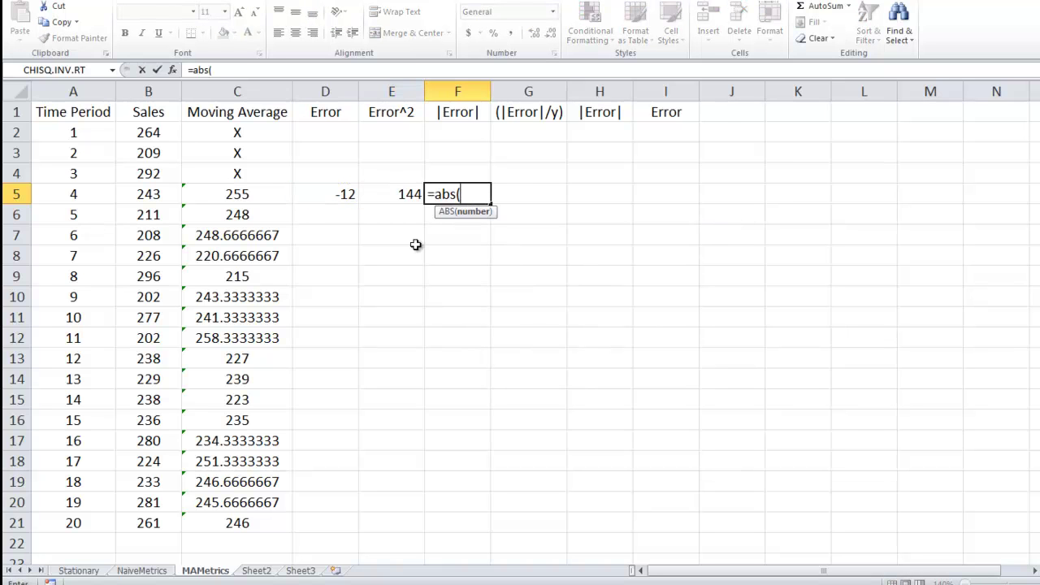
key(Left)
key(Left)
key(Left)
key(Right)
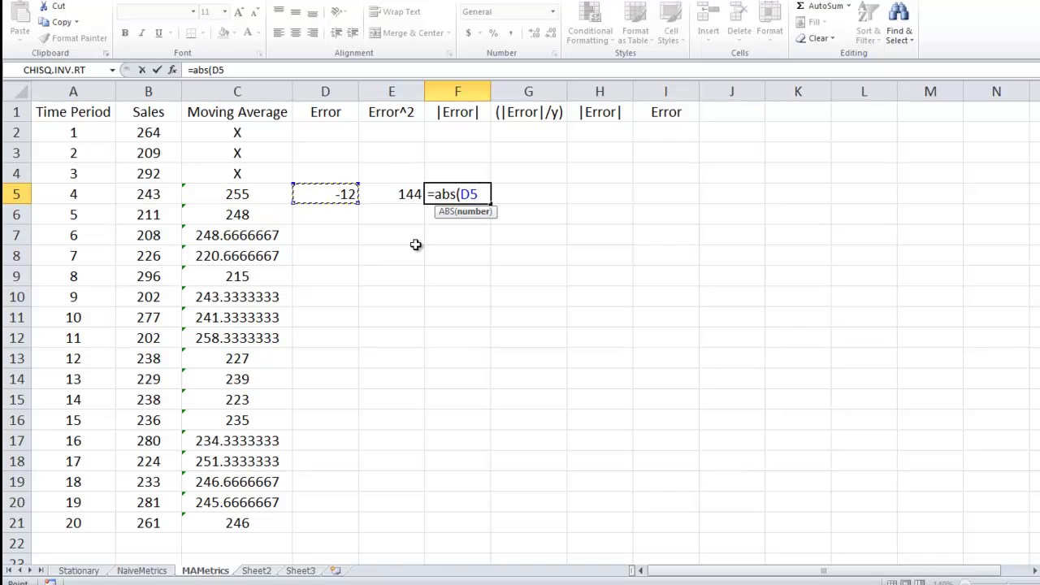
text())
key(Tab)
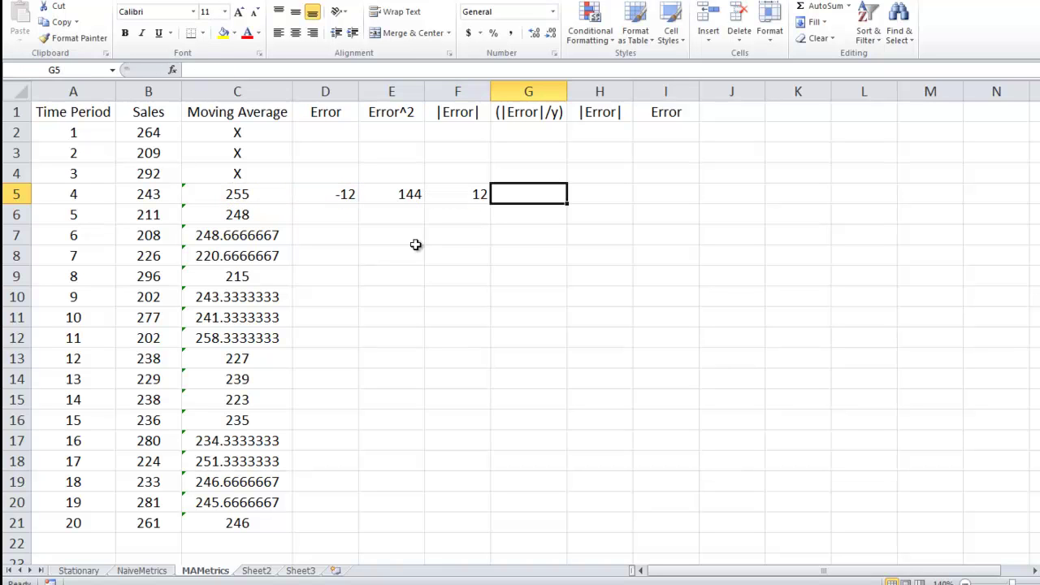
Step: Enter the percentage error =F5/B5 in G5, giving 0.049383
text(=)
key(Left)
text(/)
key(Left)
key(Left)
key(Left)
key(Left)
key(Left)
key(Return)
key(Up)
Step: Fill the LAD cell with =F5 (12) and the CFE cell with =D5 (-12)
key(Right)
key(Right)
key(Right)
text(=)
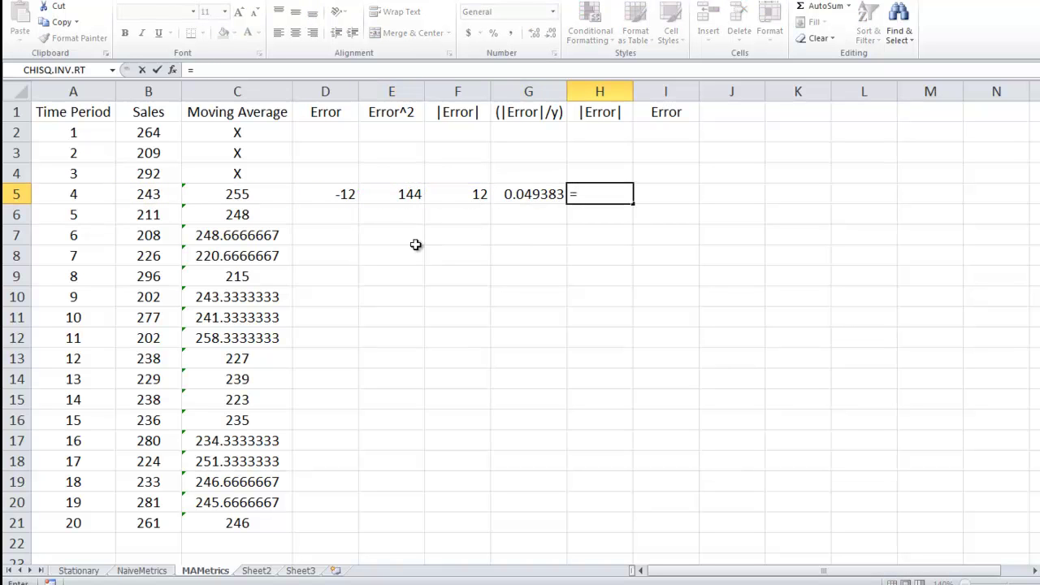
key(Left)
key(Left)
key(Return)
key(Up)
key(Right)
text(=)
key(Left)
key(Left)
key(Left)
key(Left)
key(Left)
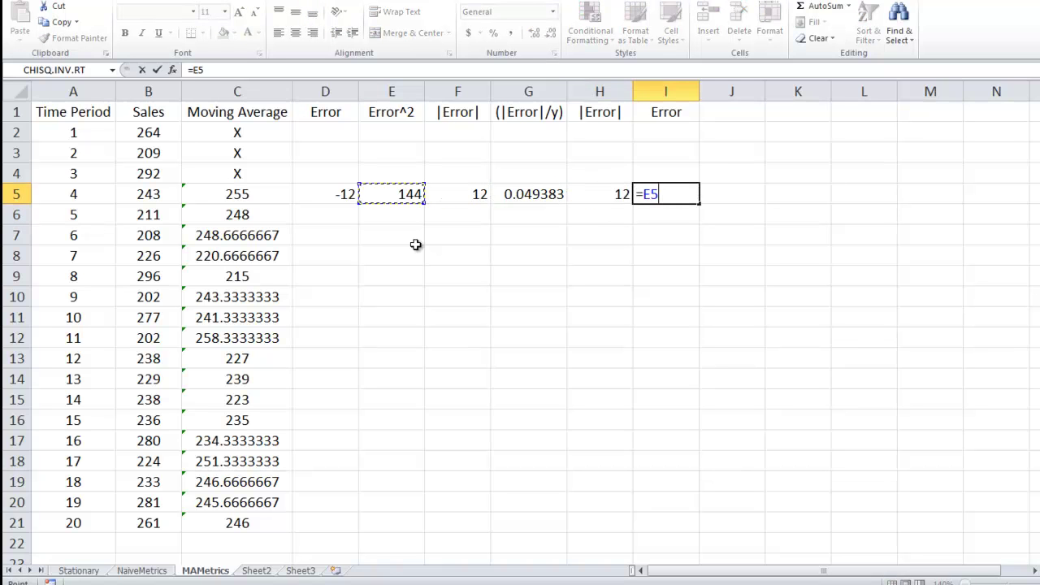
key(Return)
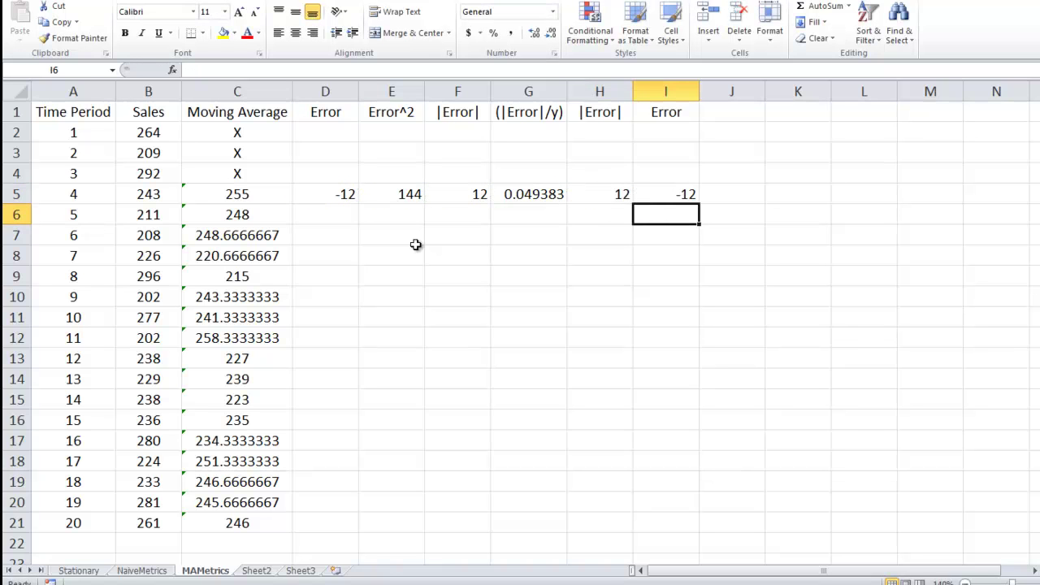
Step: Center columns D:I and fill the row 5 formulas down to row 21
drag(349, 96, 640, 93)
click(296, 34)
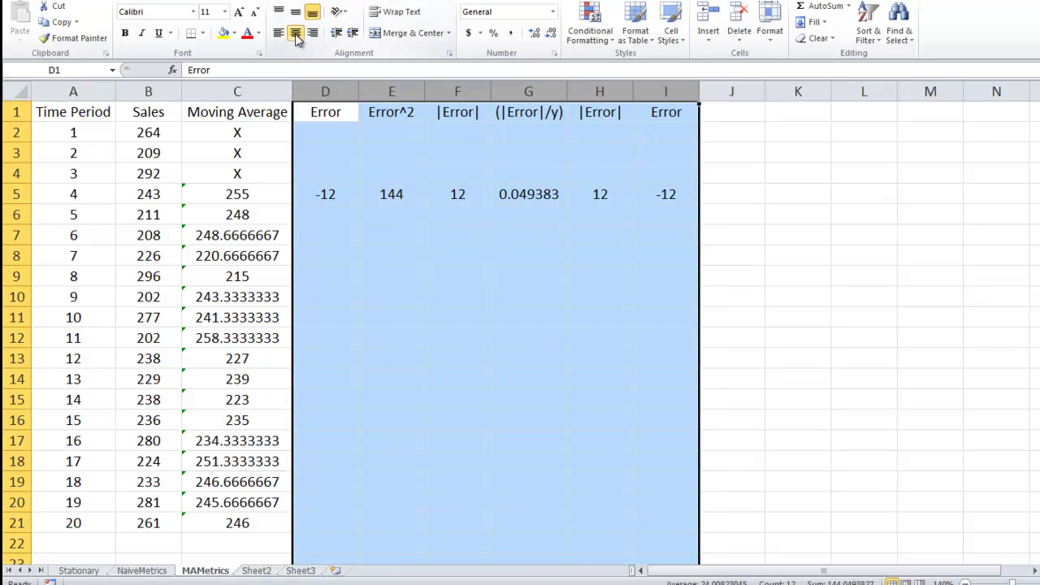
drag(349, 195, 683, 195)
double_click(697, 204)
click(467, 399)
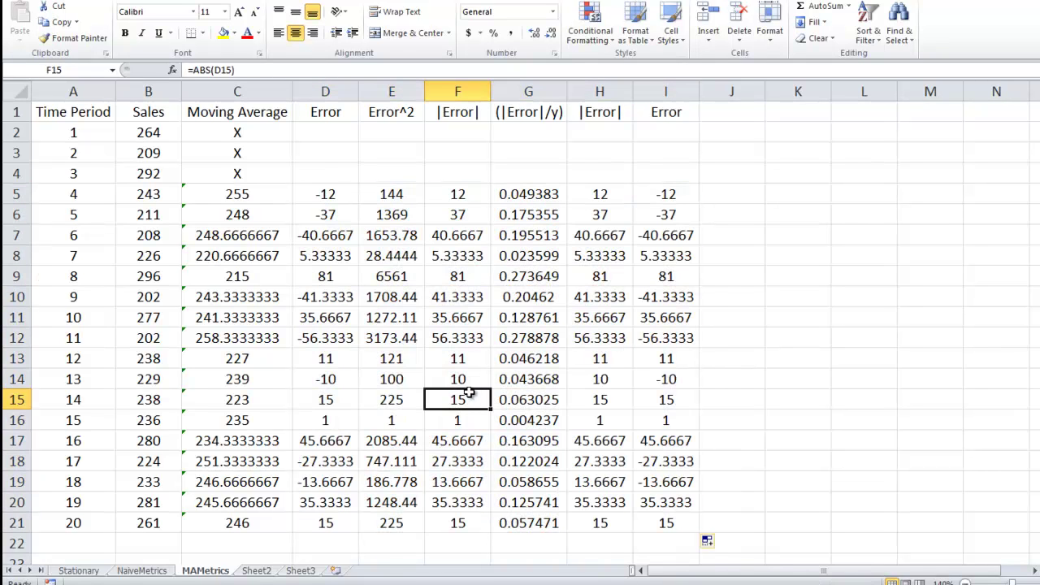
Step: Type the labels ME, MSE, MAD, MAPE, LAD, CFE across D23:I23
click(340, 544)
scroll(424, 539, down, 2)
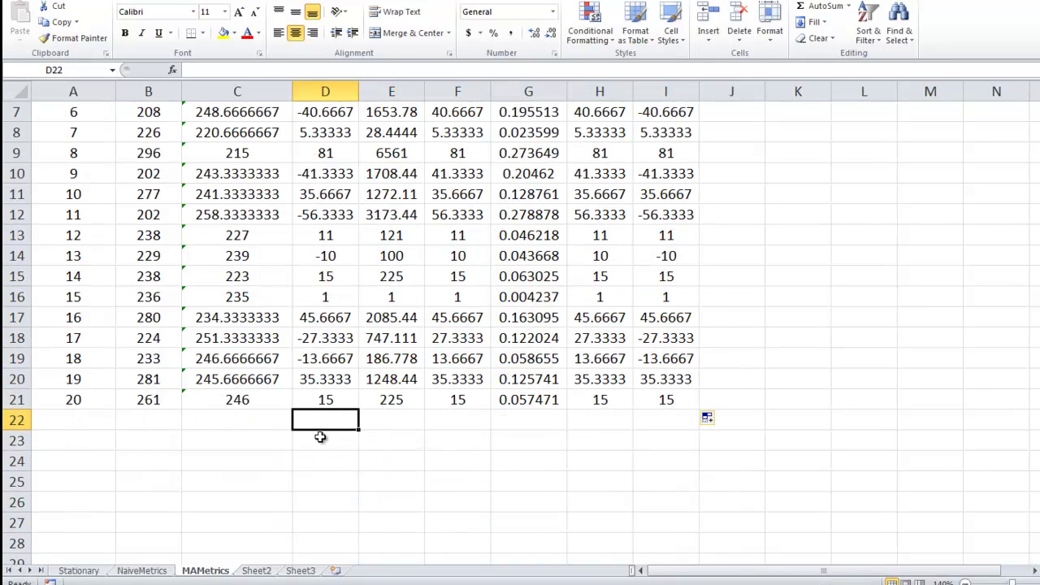
click(320, 437)
text(ME)
key(Tab)
text(MSE)
key(Tab)
text(MAD)
key(Tab)
text(MAPE)
key(Tab)
text(LAD)
key(Tab)
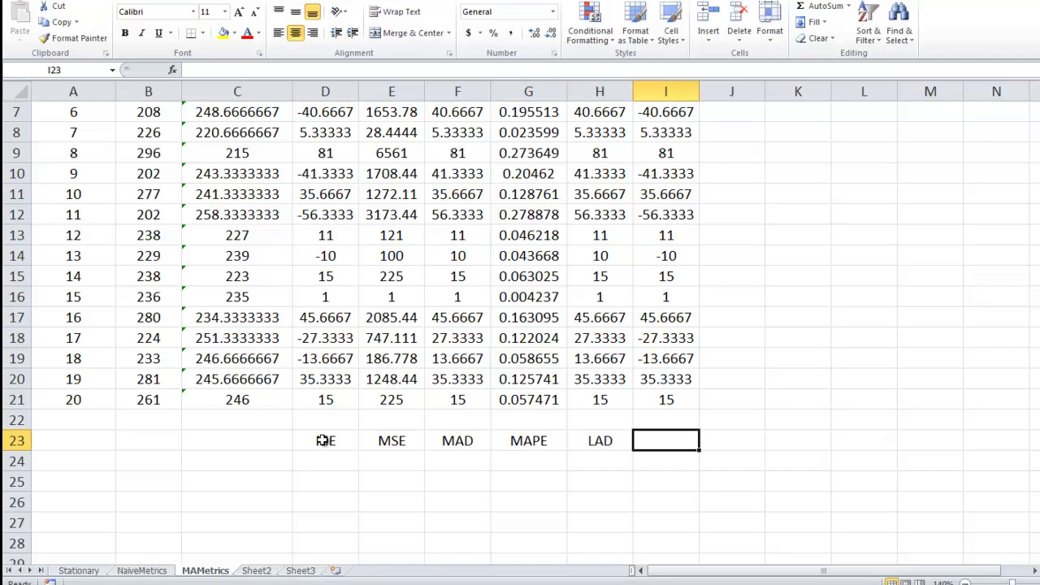
text(CFE)
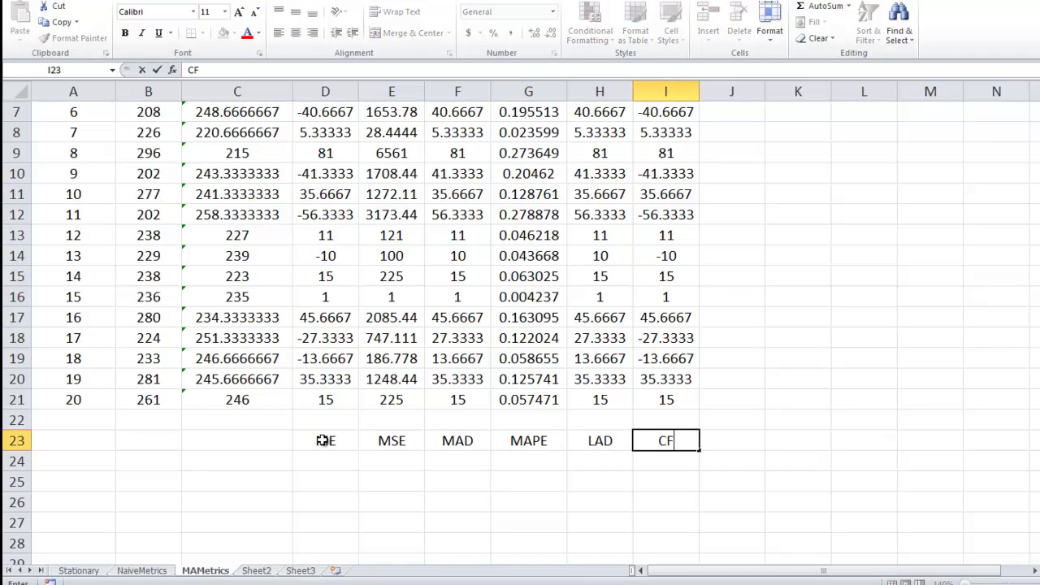
key(Return)
click(323, 440)
Step: Enter =AVERAGE(D5:D21) in D22 for an ME of 0.39216
key(Up)
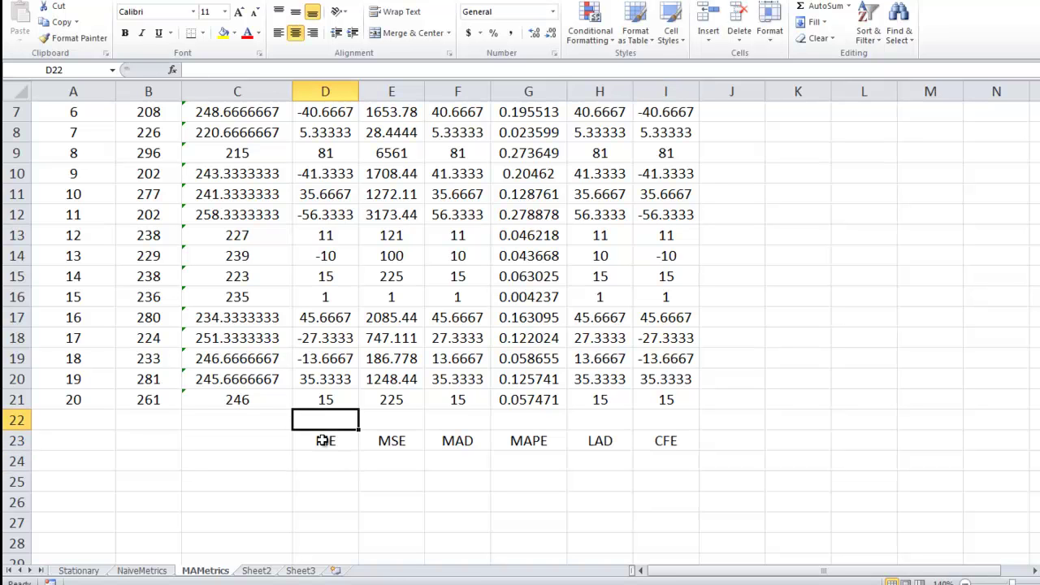
text(=average()
key(Up)
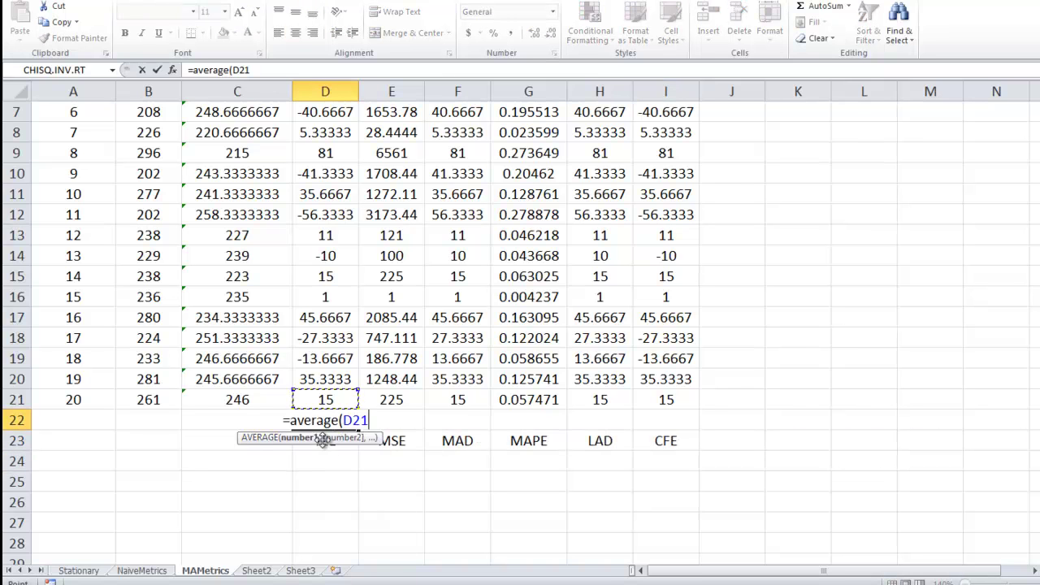
key(shift+Up)
key(shift+Up)
key(shift+Up)
key(shift+Up)
key(shift+Up)
key(shift+Up)
key(shift+Up)
key(shift+Up)
key(shift+Up)
key(shift+Up)
key(shift+Up)
key(shift+Up)
key(shift+Up)
key(shift+Up)
key(shift+Up)
key(shift+Up)
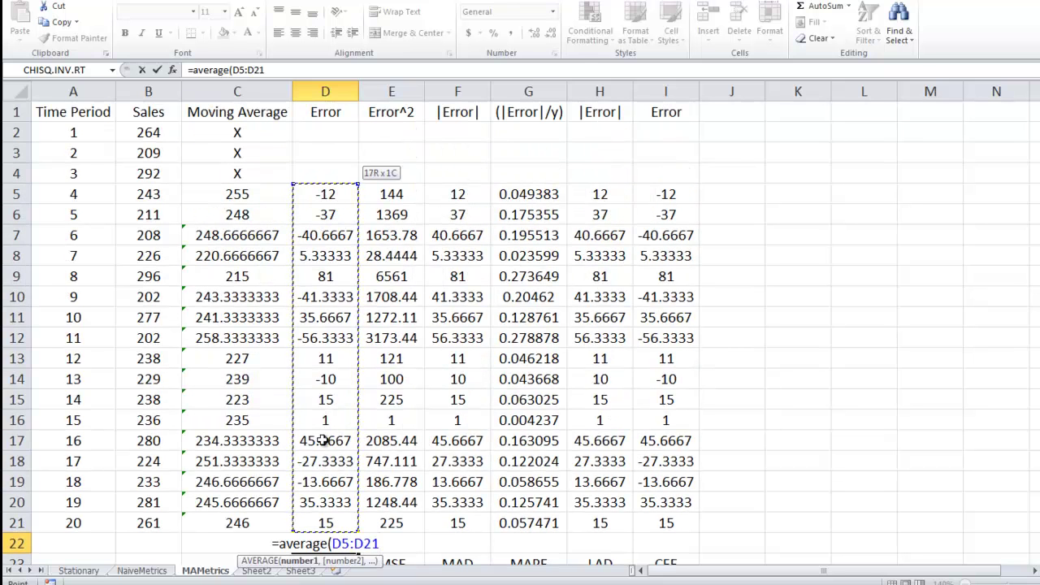
text())
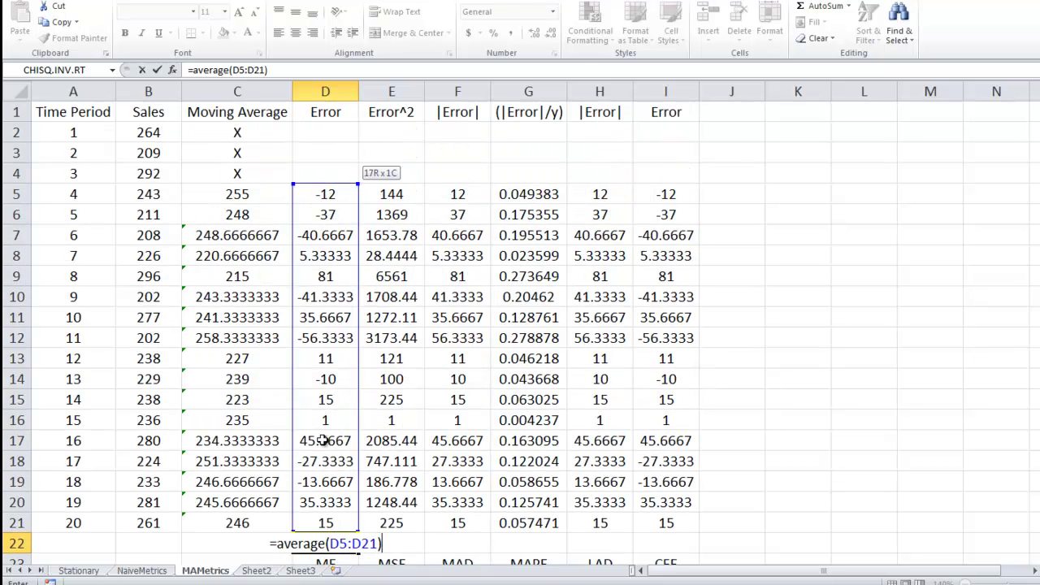
key(shift+Return)
key(Down)
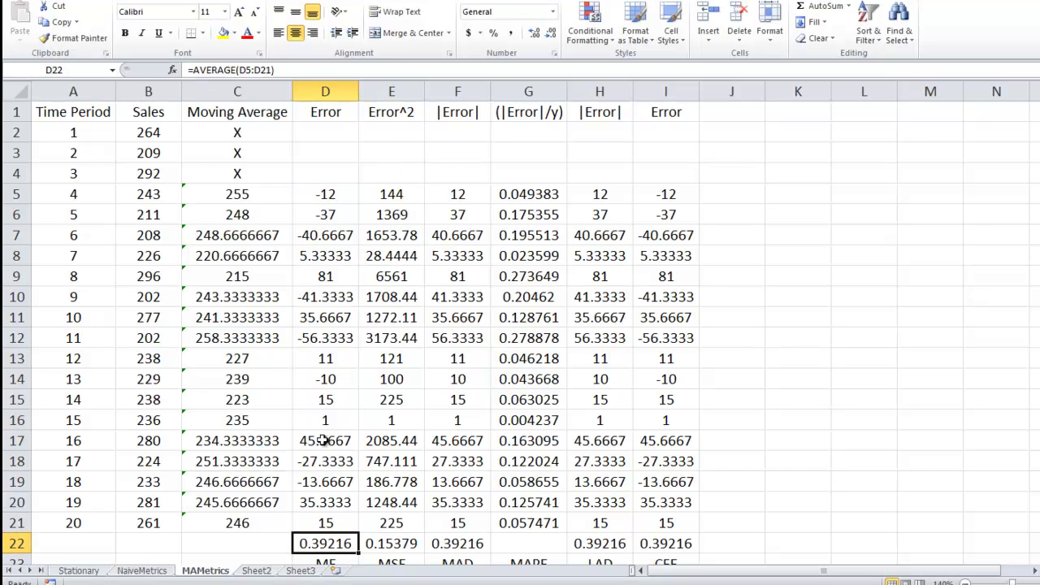
scroll(323, 441, down, 1)
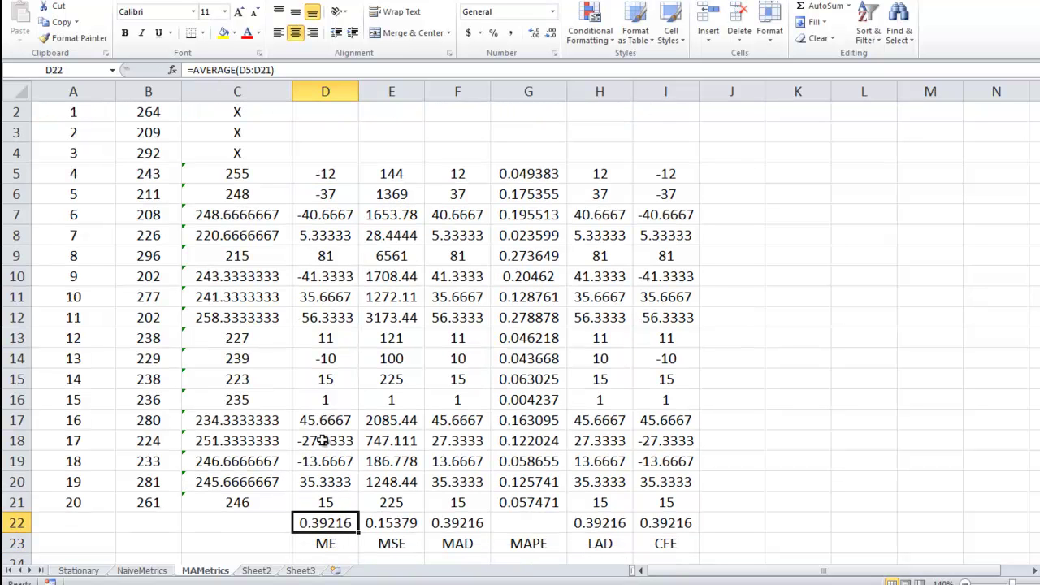
Step: Enter =AVERAGE(E5:E21) in E22 for an MSE of 1226.47
key(Right)
text(=average()
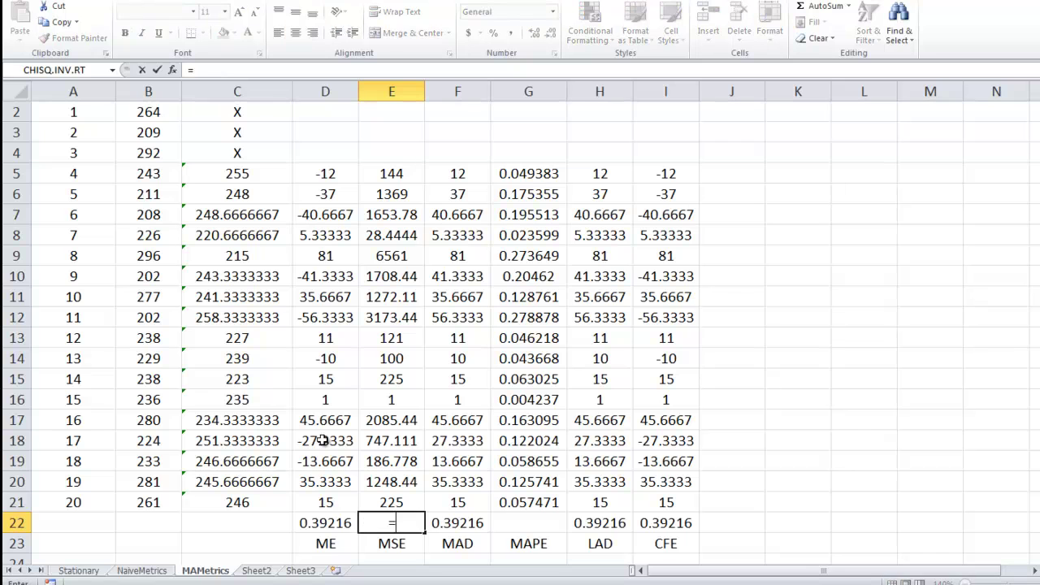
key(Up)
key(shift+Up)
key(shift+Up)
key(shift+Up)
key(shift+Up)
key(shift+Up)
key(shift+Up)
key(shift+Up)
key(shift+Up)
key(shift+Up)
key(shift+Up)
key(shift+Up)
key(shift+Up)
key(shift+Up)
key(shift+Up)
key(shift+Up)
key(shift+Up)
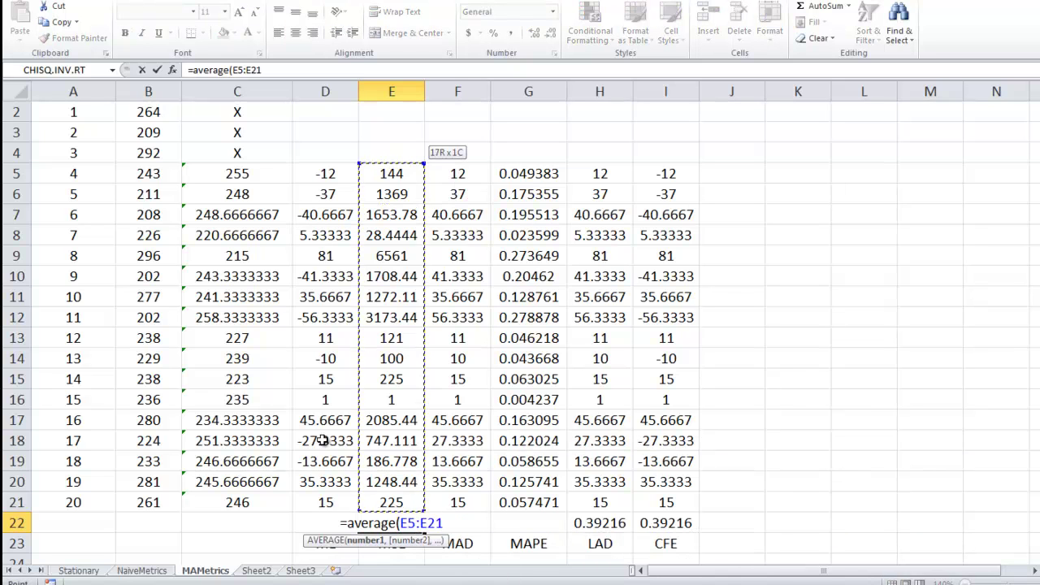
text())
key(Return)
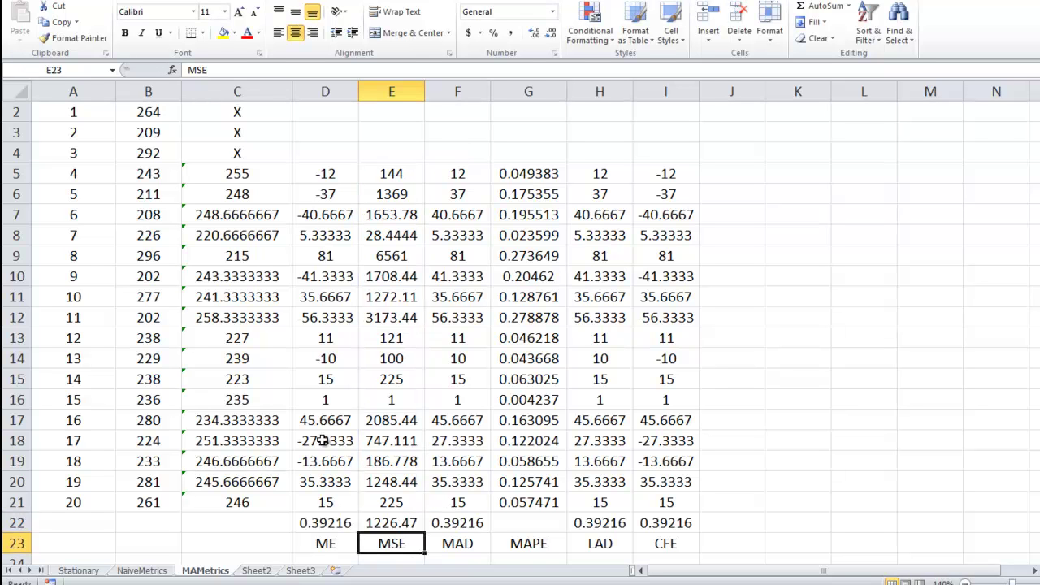
Step: Enter =AVERAGE(F5:F21) in F22 for a MAD of 28.4314
key(Up)
key(Right)
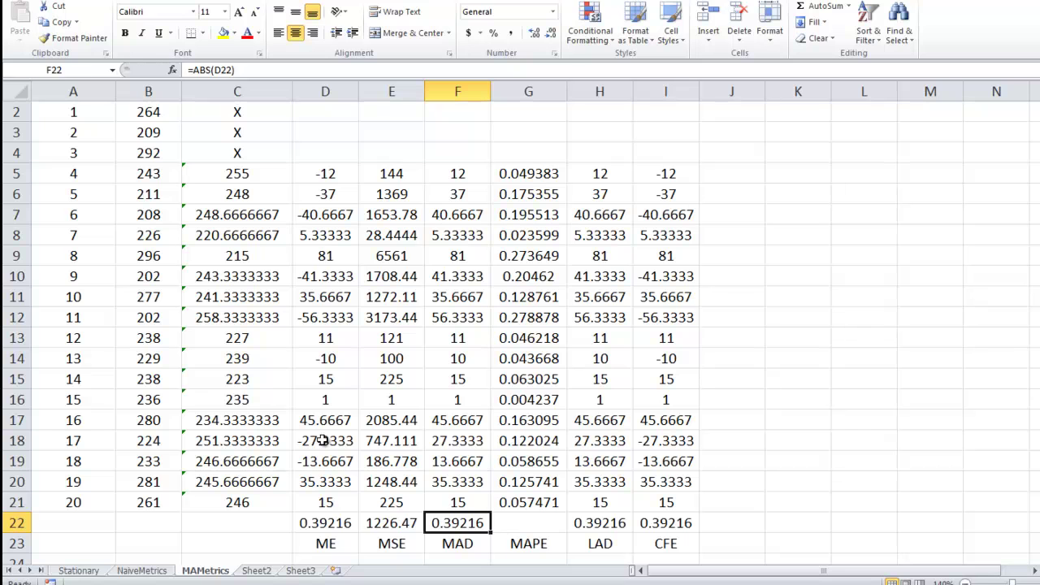
text(=avear)
key(BackSpace)
key(BackSpace)
text(rage()
key(Up)
key(shift+Up)
key(shift+Up)
key(shift+Up)
key(shift+Up)
key(shift+Up)
key(shift+Up)
key(shift+Up)
key(shift+Up)
key(shift+Up)
key(shift+Up)
key(shift+Up)
key(shift+Up)
key(shift+Up)
key(shift+Up)
key(shift+Up)
key(shift+Up)
text())
key(Return)
key(Up)
Step: Enter =AVERAGE(G5:G21) in G22 for a MAPE of 0.118464
key(Right)
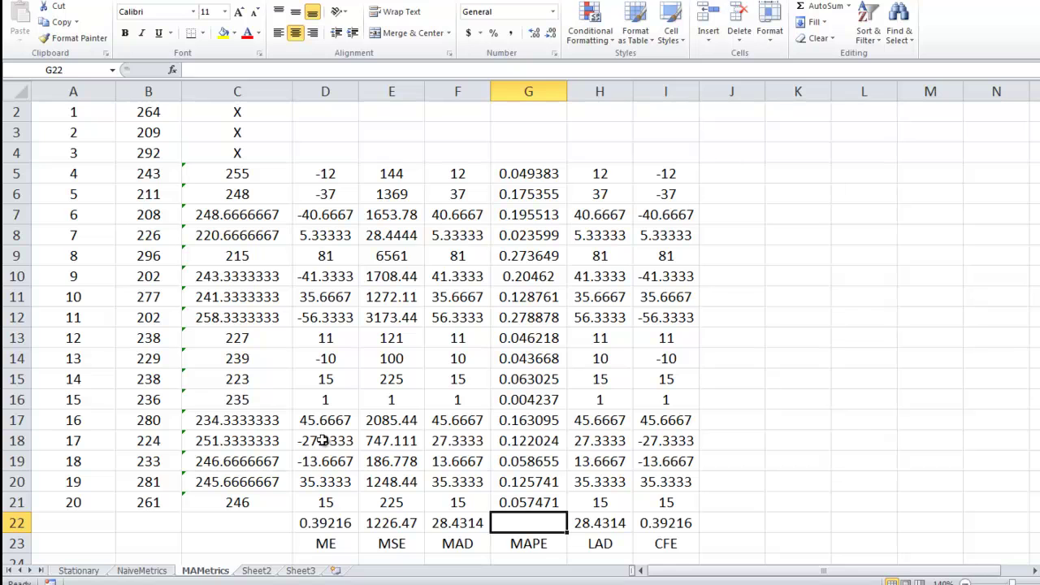
text(=average()
key(Up)
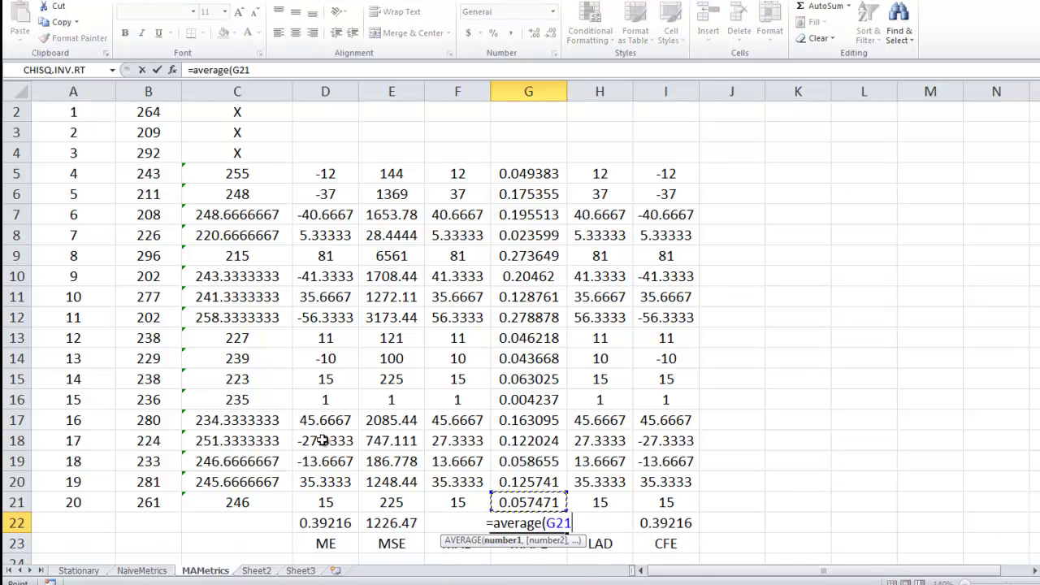
key(shift+Up)
key(shift+Up)
key(shift+Up)
key(shift+Up)
key(shift+Up)
key(shift+Up)
key(shift+Up)
key(shift+Up)
key(shift+Up)
key(shift+Up)
key(shift+Up)
key(shift+Up)
key(shift+Up)
key(shift+Up)
key(shift+Up)
key(shift+Up)
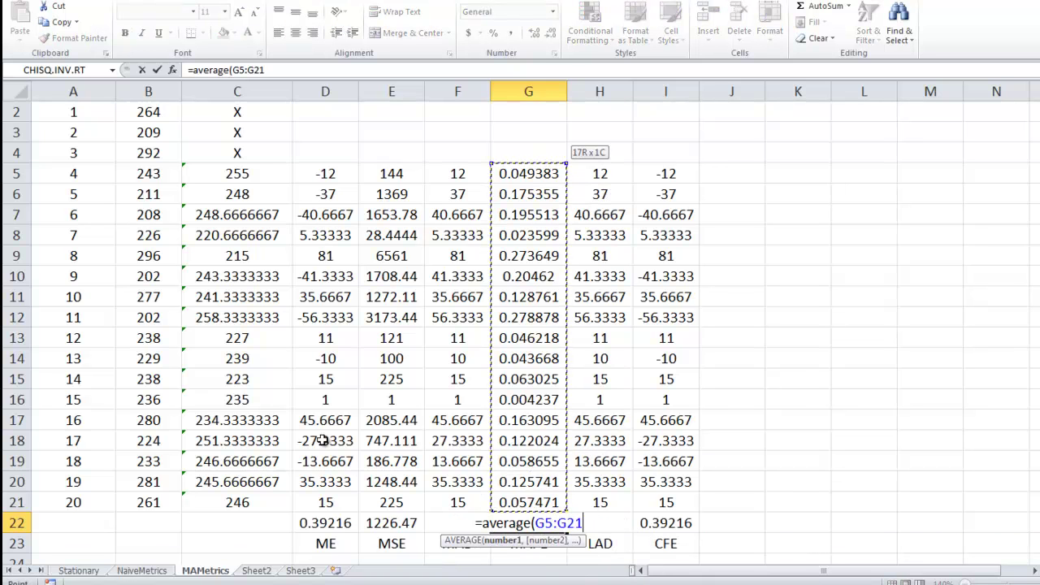
text())
key(Return)
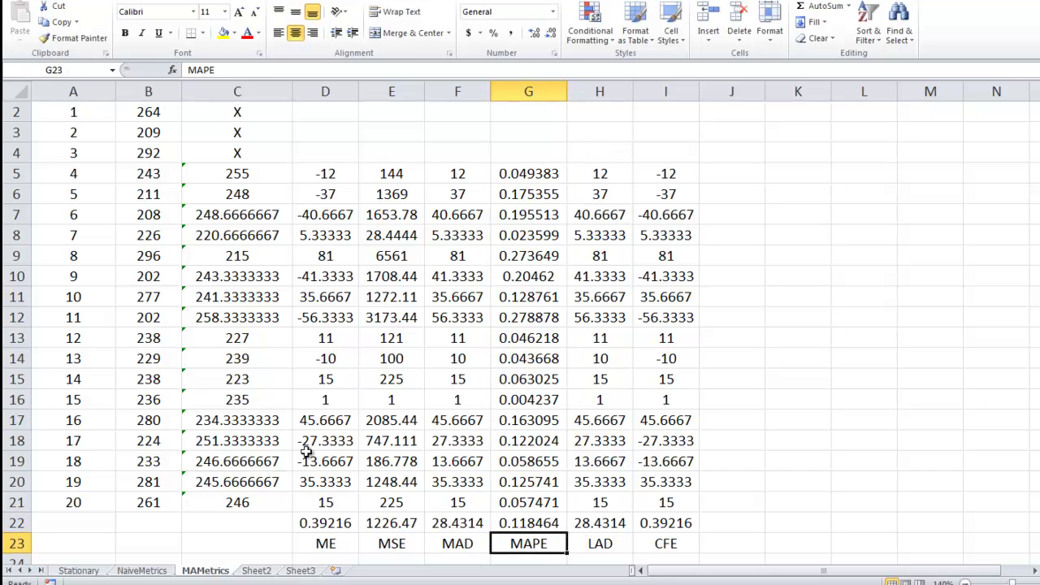
Step: Format G5:G22 as percentages with two decimals, showing MAPE 11.85%
drag(533, 178, 532, 524)
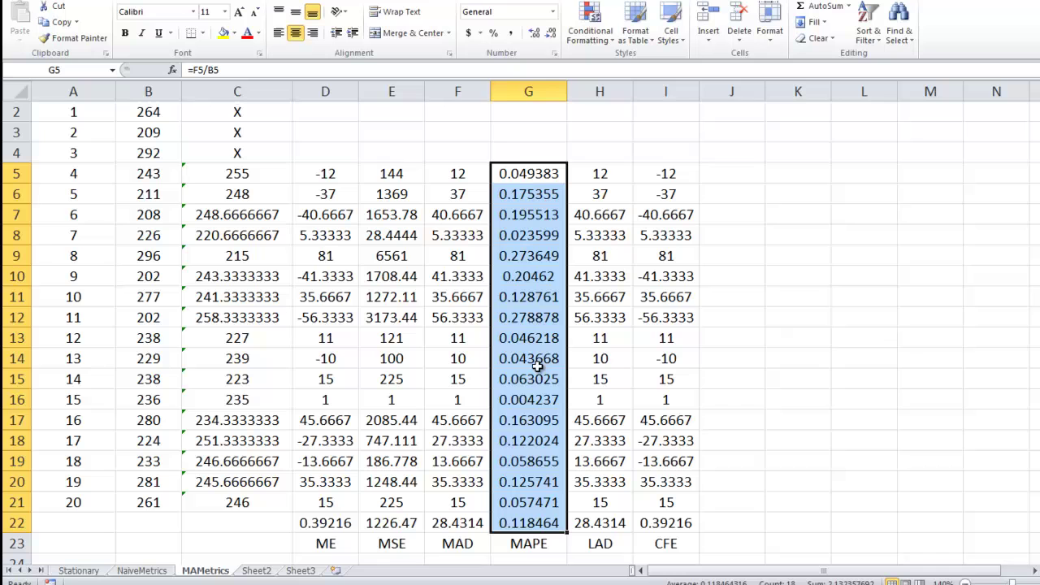
click(494, 33)
click(532, 34)
click(533, 34)
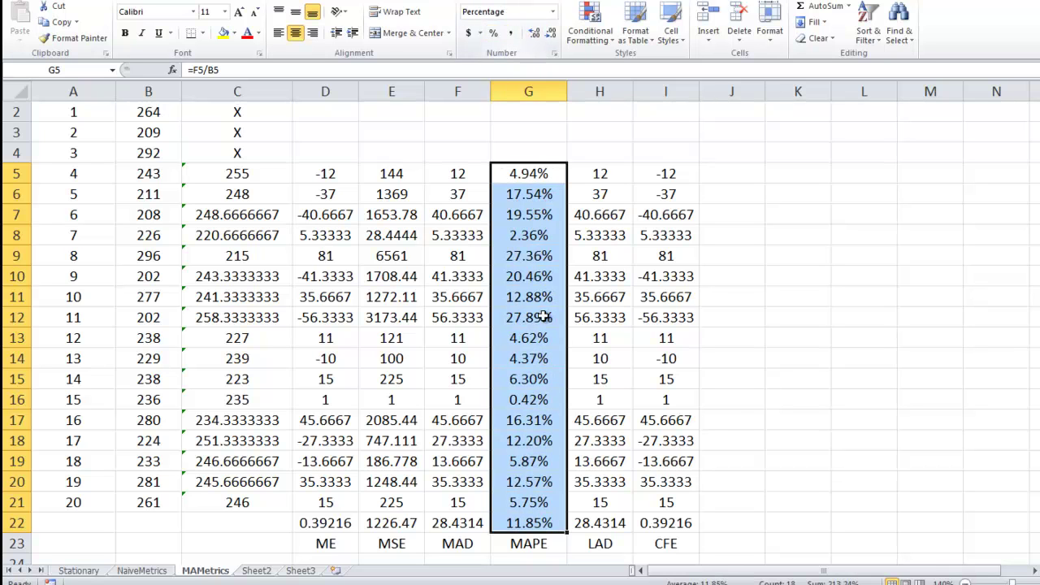
click(532, 521)
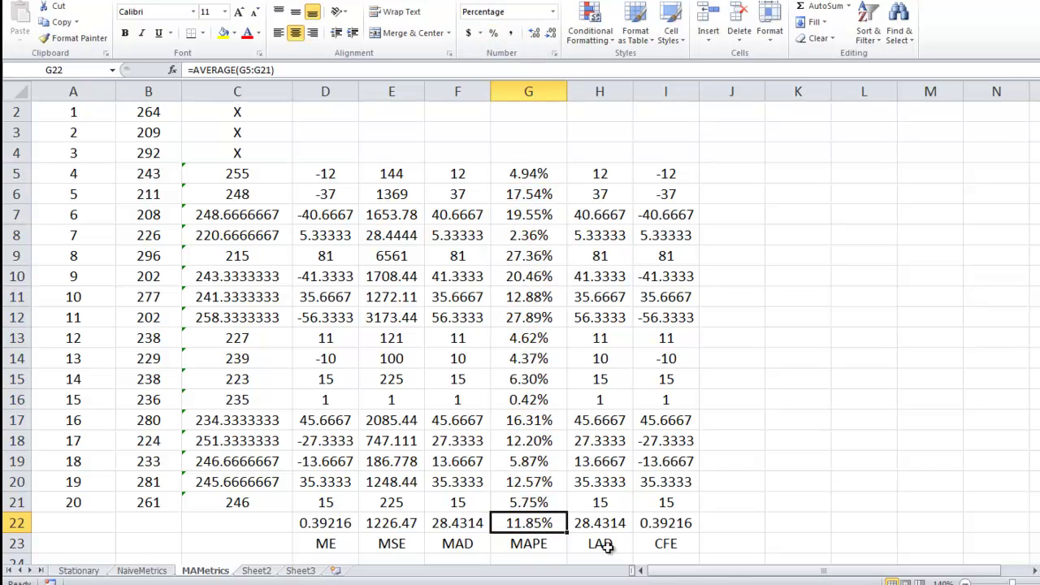
click(151, 573)
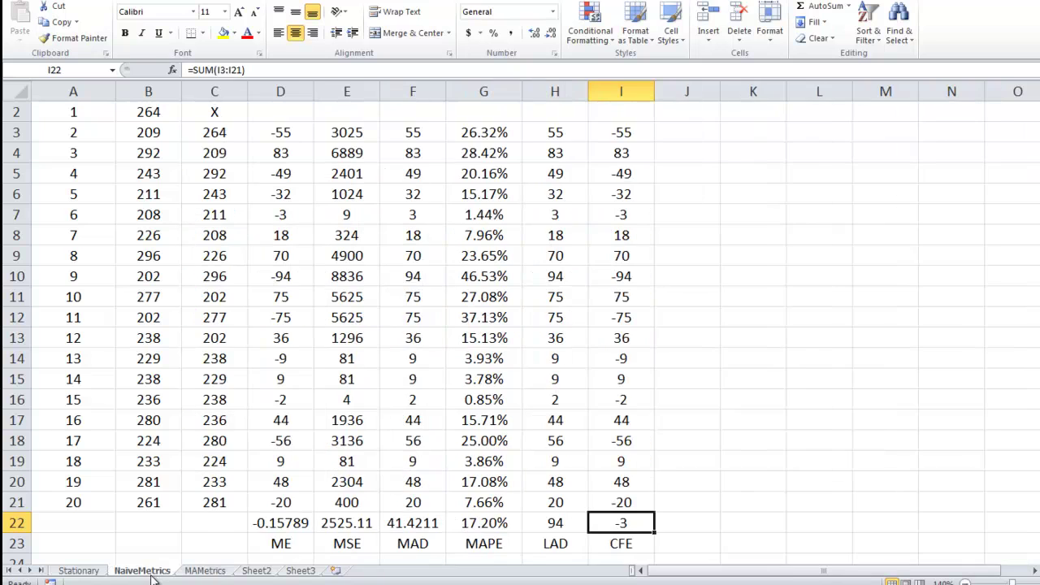
click(205, 572)
Step: Enter =MAX(H5:H21) in H22, giving a LAD of 81
click(601, 530)
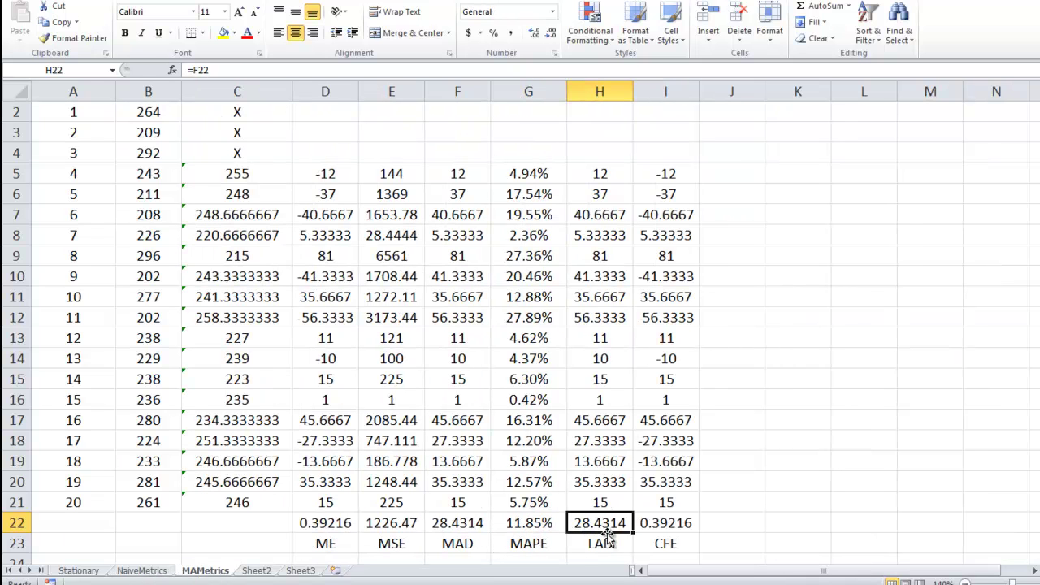
text(=max()
drag(600, 502, 618, 171)
key(Return)
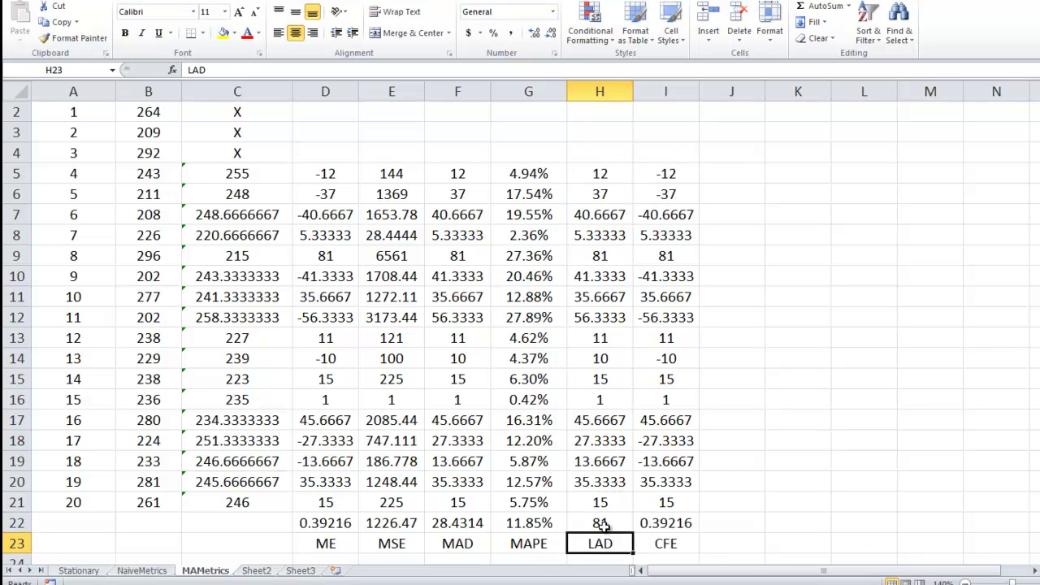
click(606, 521)
Step: Enter =SUM(I5:I21) in I22, giving a CFE of 6.66667
click(678, 527)
text(=su)
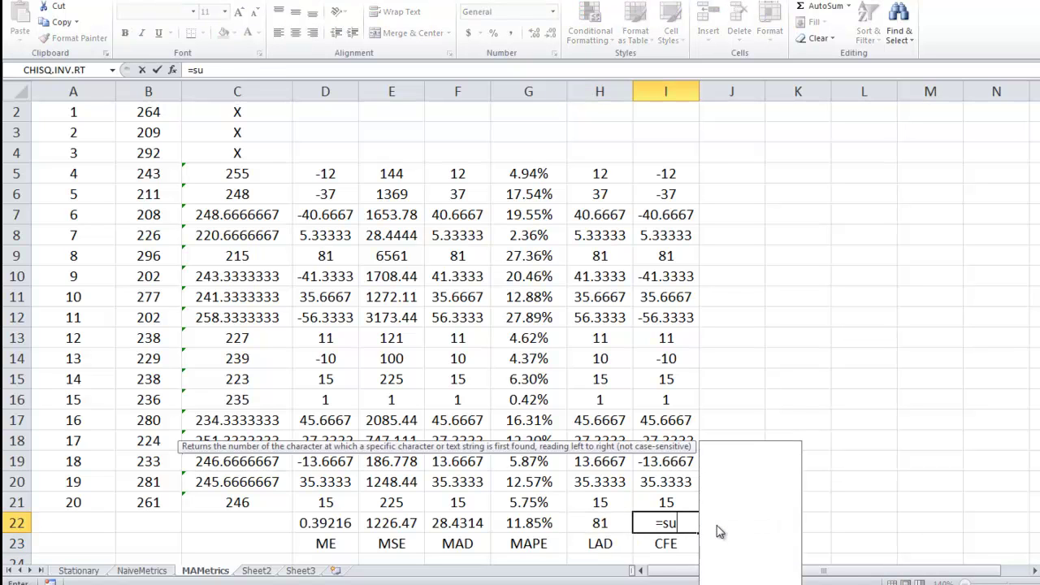
text(m()
key(BackSpace)
text(()
key(Up)
key(shift+Up)
key(shift+Up)
key(shift+Up)
key(shift+Up)
key(shift+Up)
key(shift+Up)
key(shift+Up)
key(shift+Up)
key(shift+Up)
key(shift+Up)
key(shift+Up)
key(shift+Up)
key(shift+Up)
key(shift+Up)
key(shift+Up)
key(shift+Up)
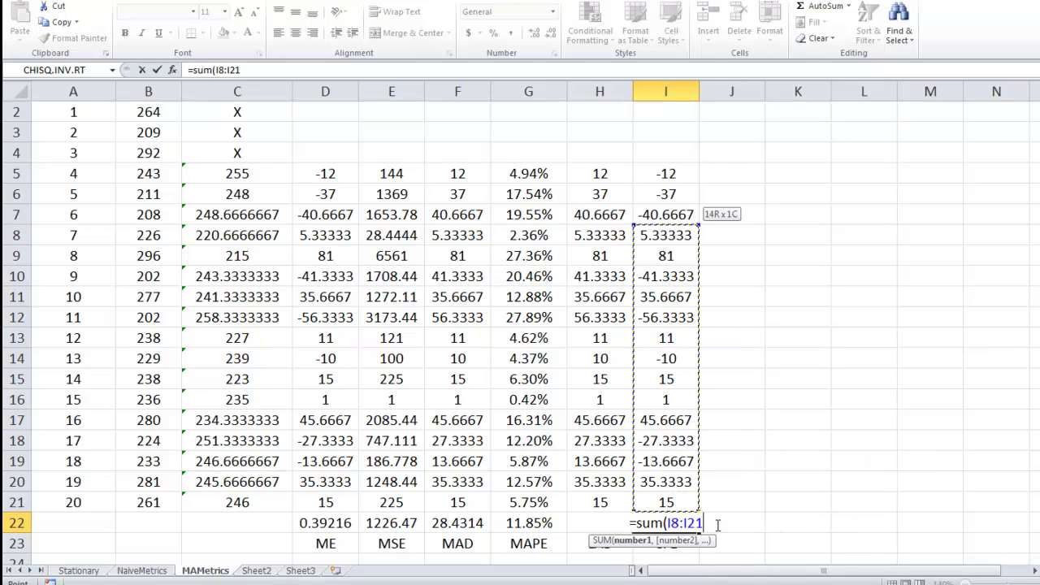
text())
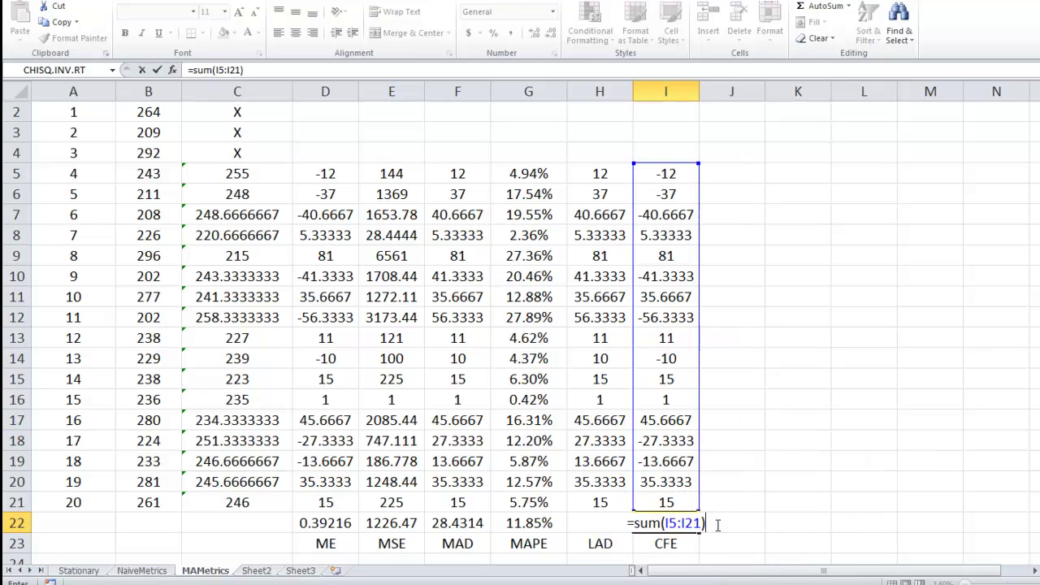
key(Return)
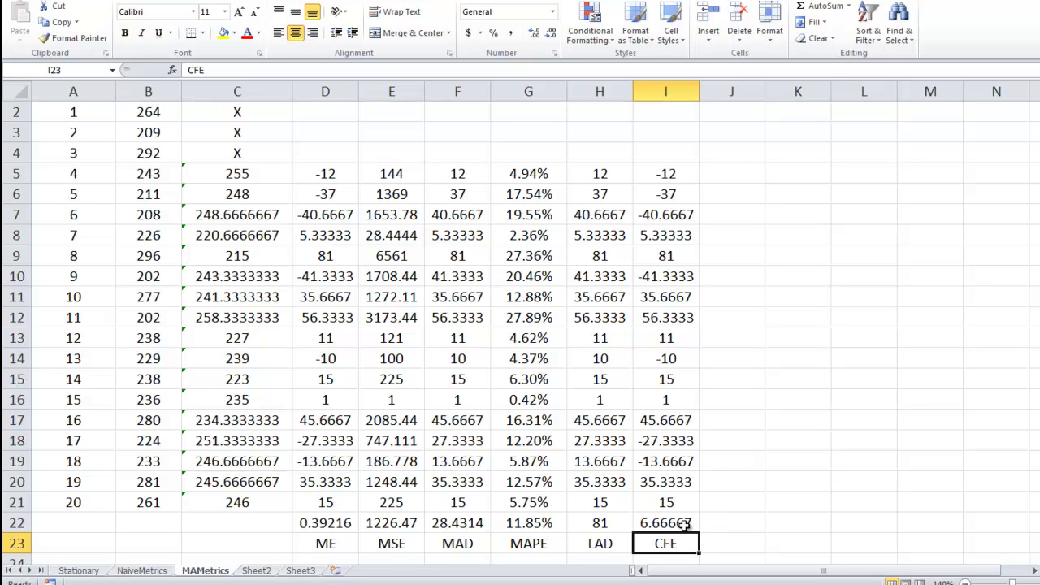
click(536, 524)
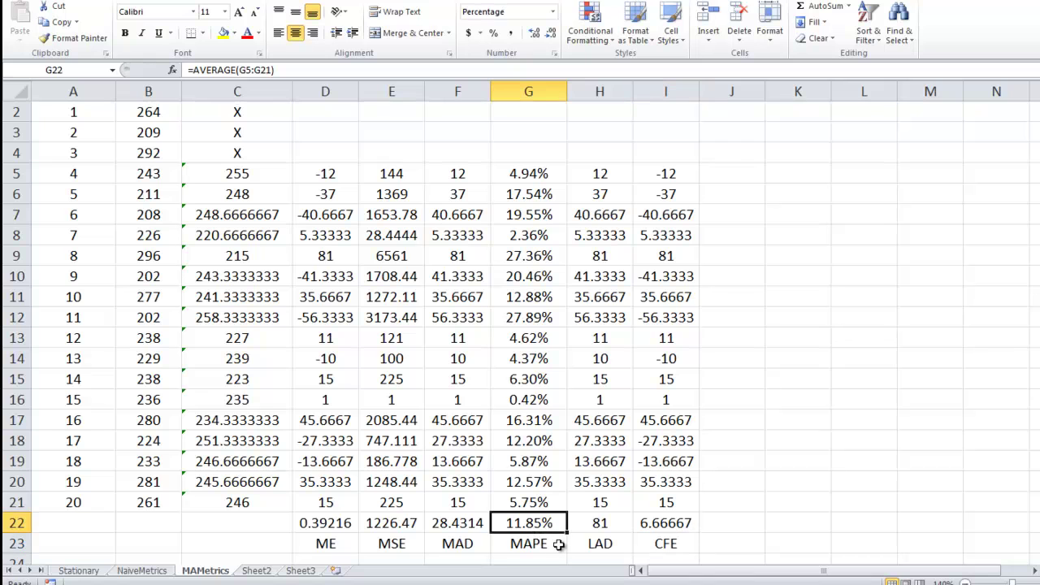
click(142, 571)
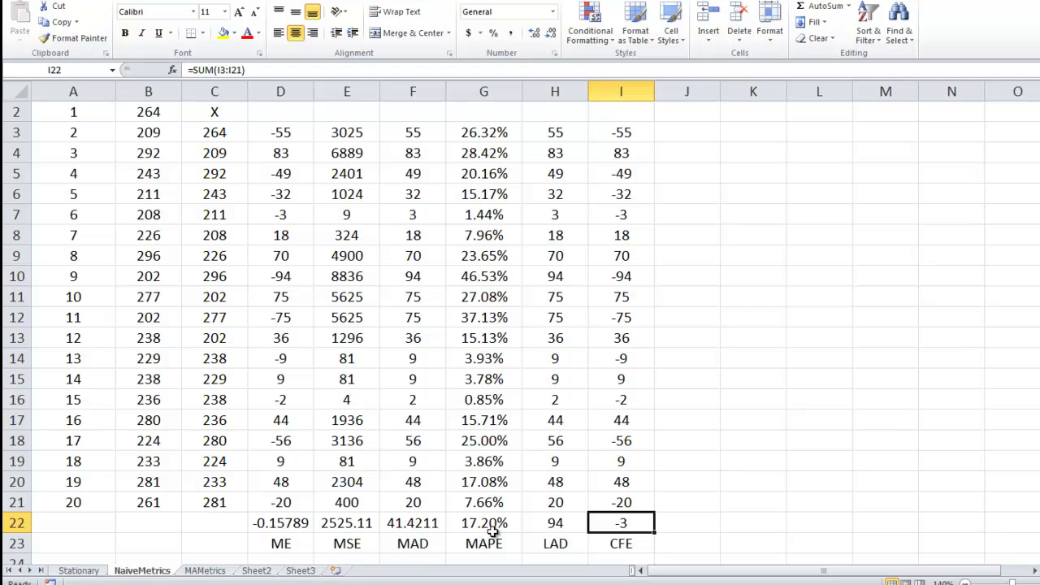
click(204, 571)
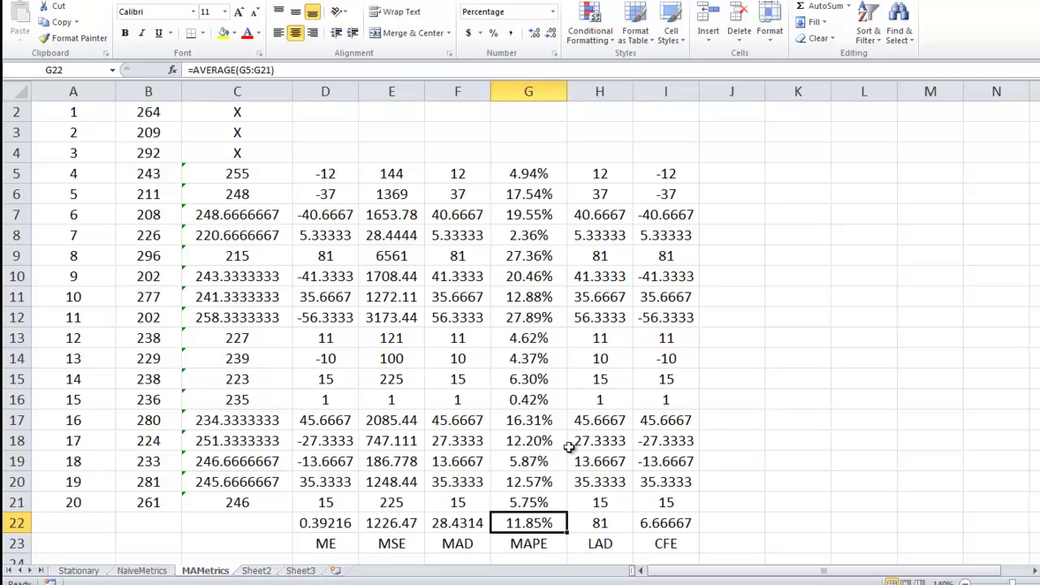
click(399, 524)
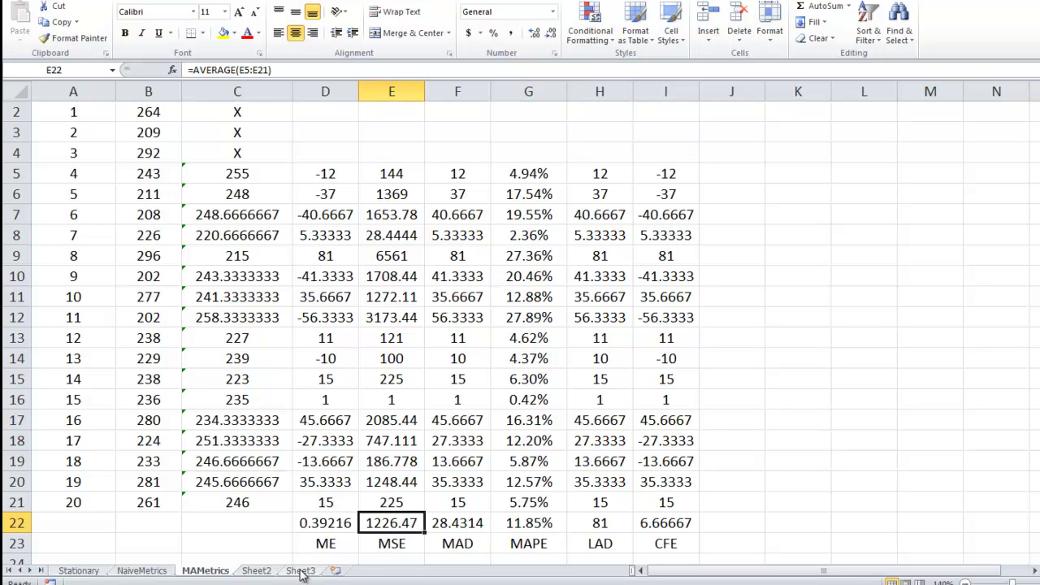
click(159, 572)
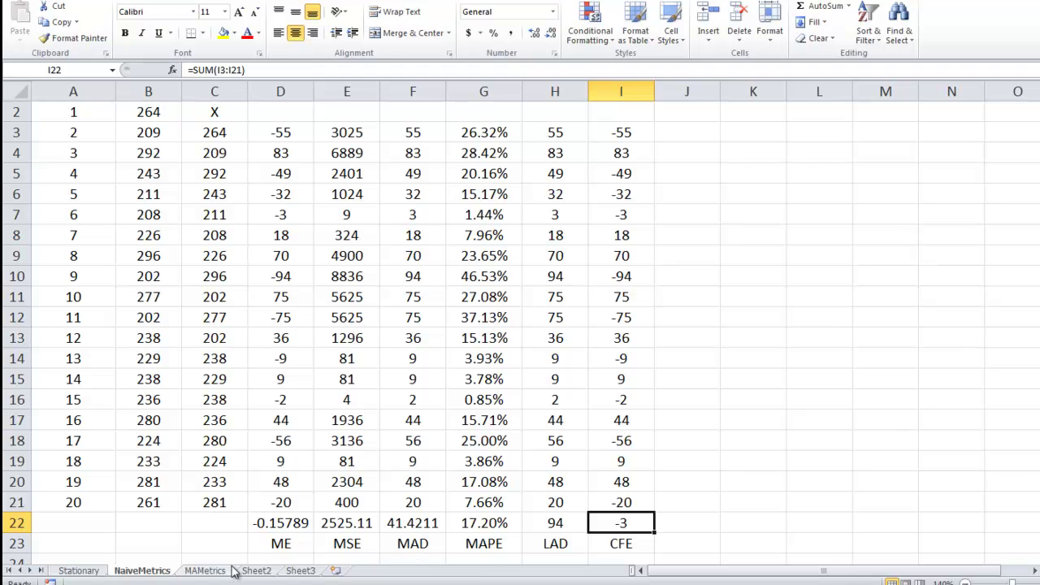
click(205, 571)
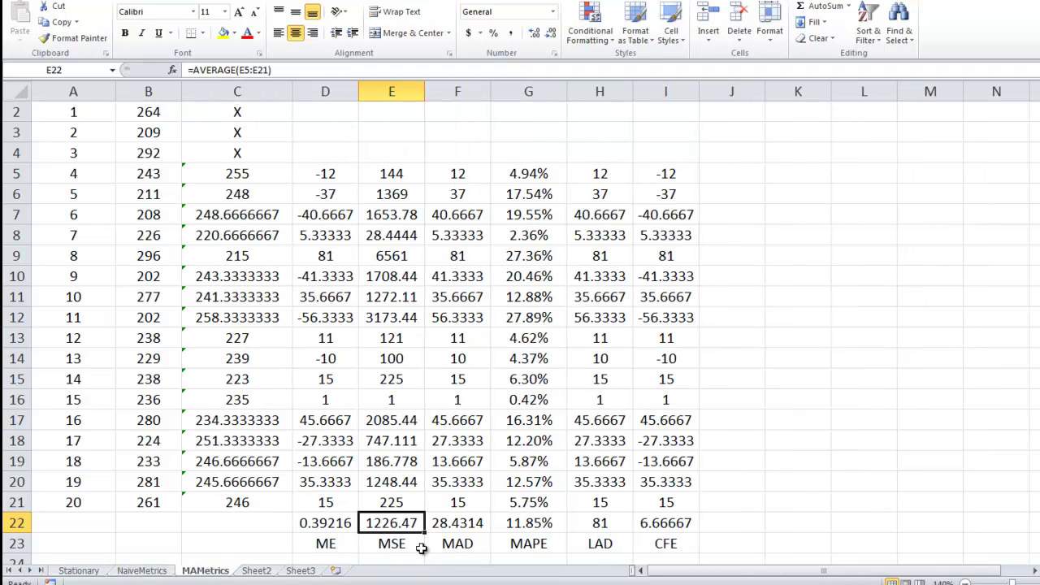
click(459, 526)
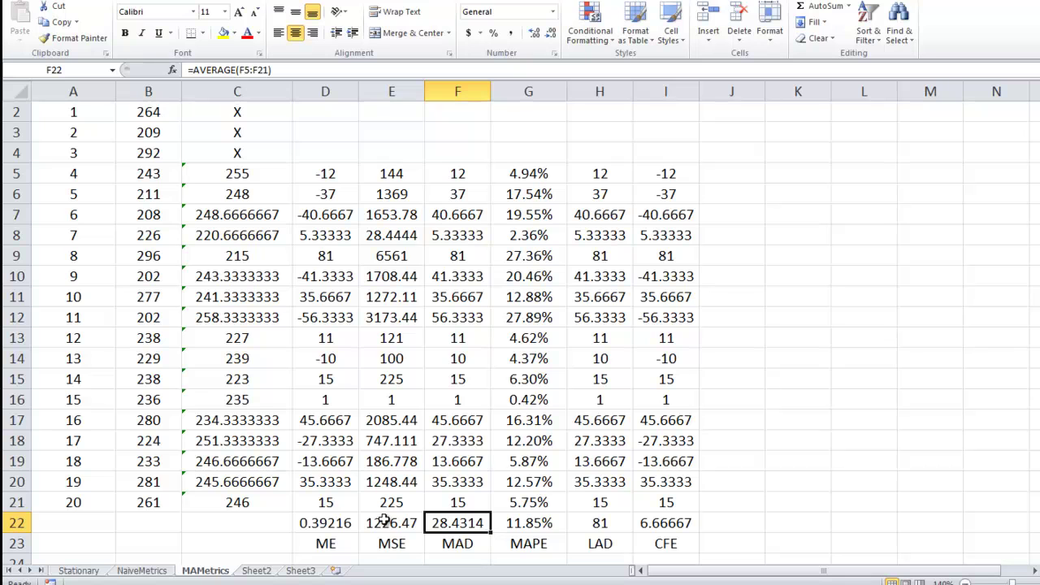
drag(367, 524, 573, 520)
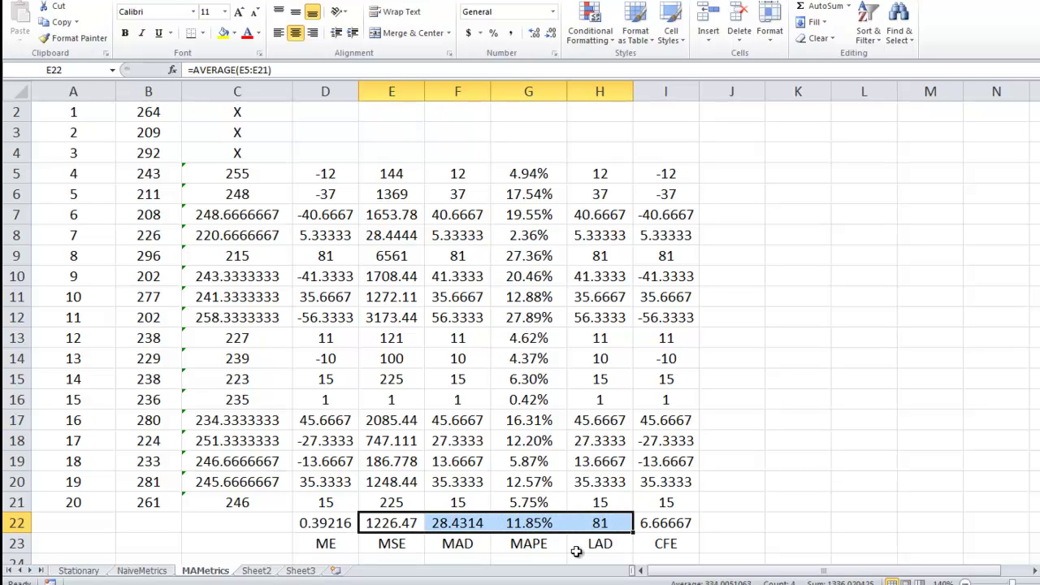